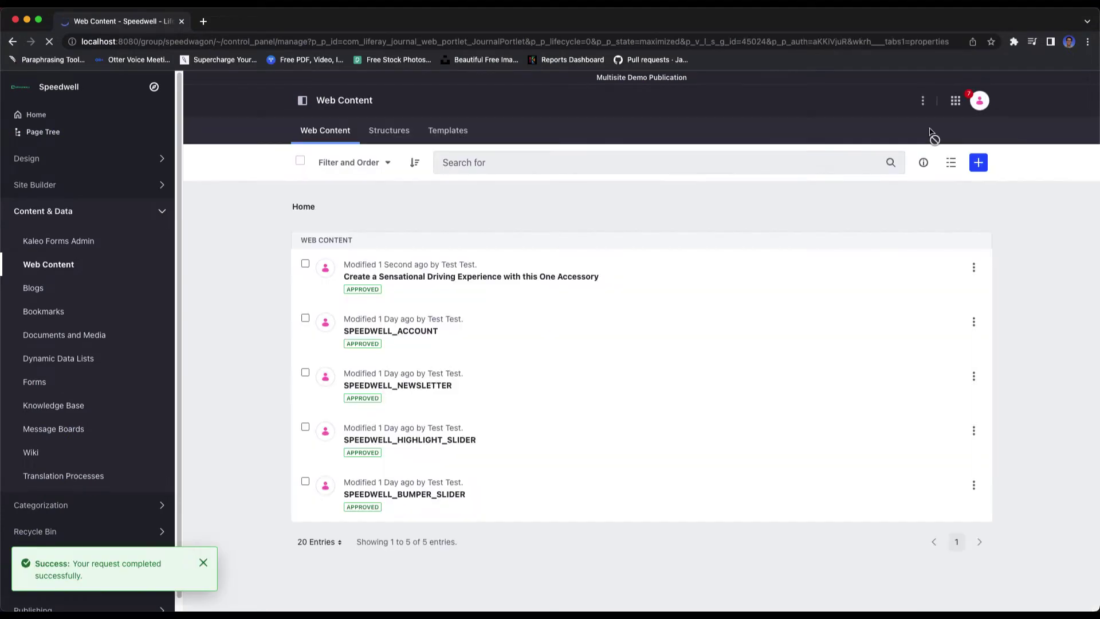
Switch to the Masterclass site and start a new item in its Web Content
left_click(158, 92)
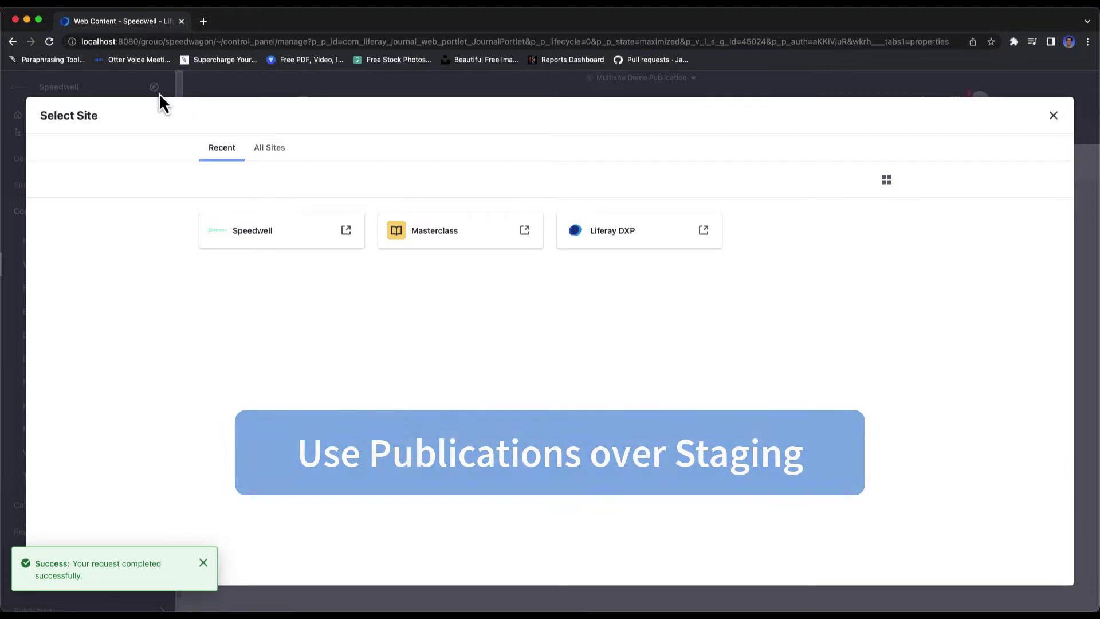
left_click(428, 230)
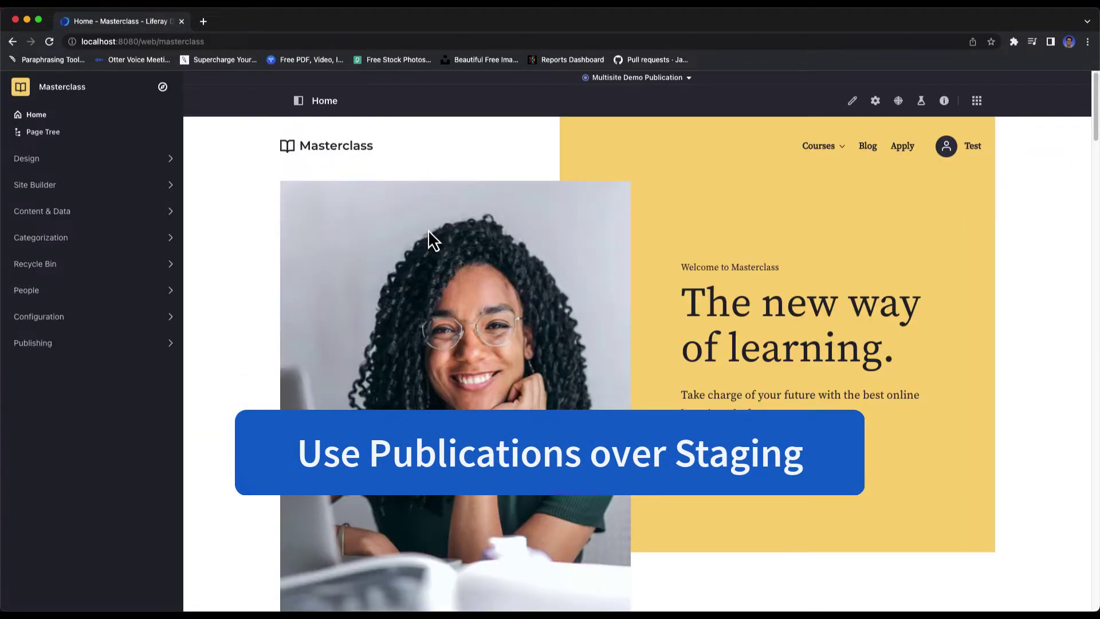
left_click(138, 213)
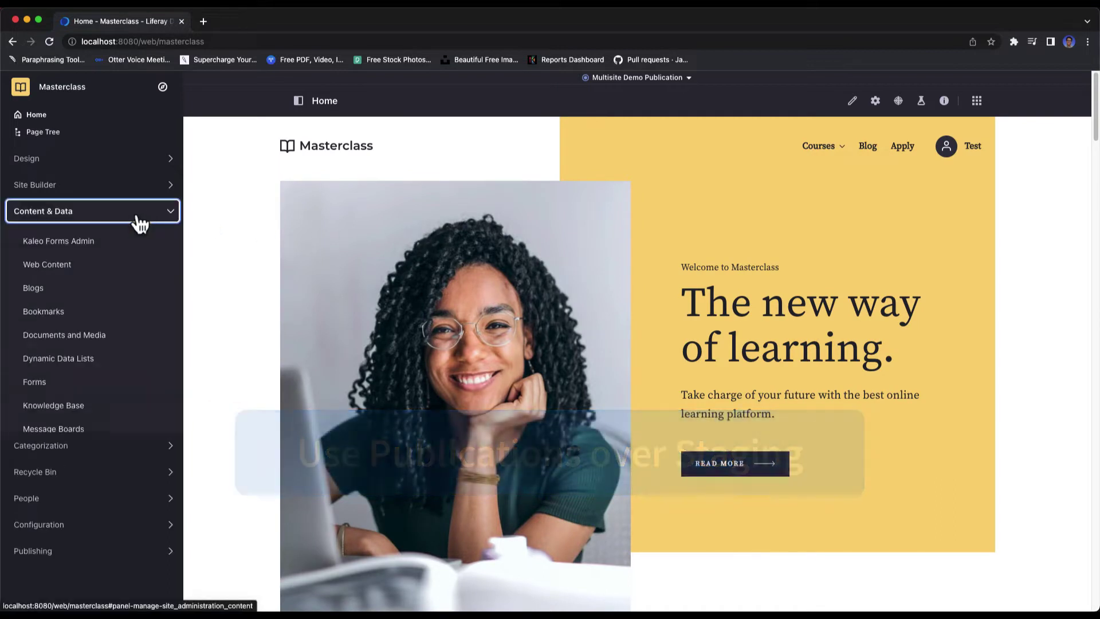
left_click(81, 267)
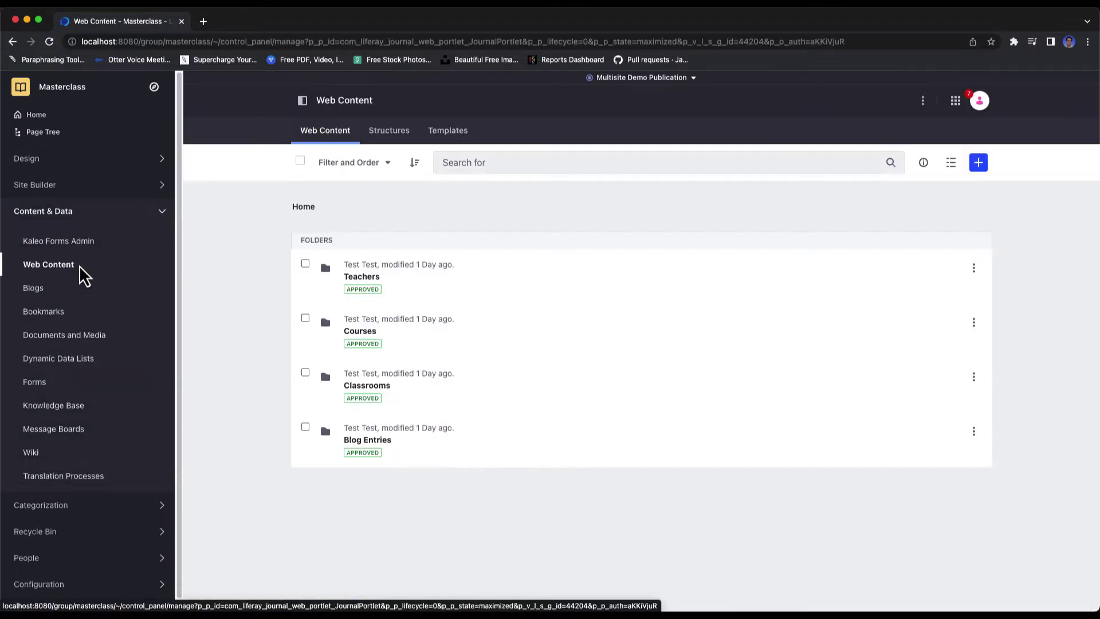
left_click(978, 162)
left_click(896, 280)
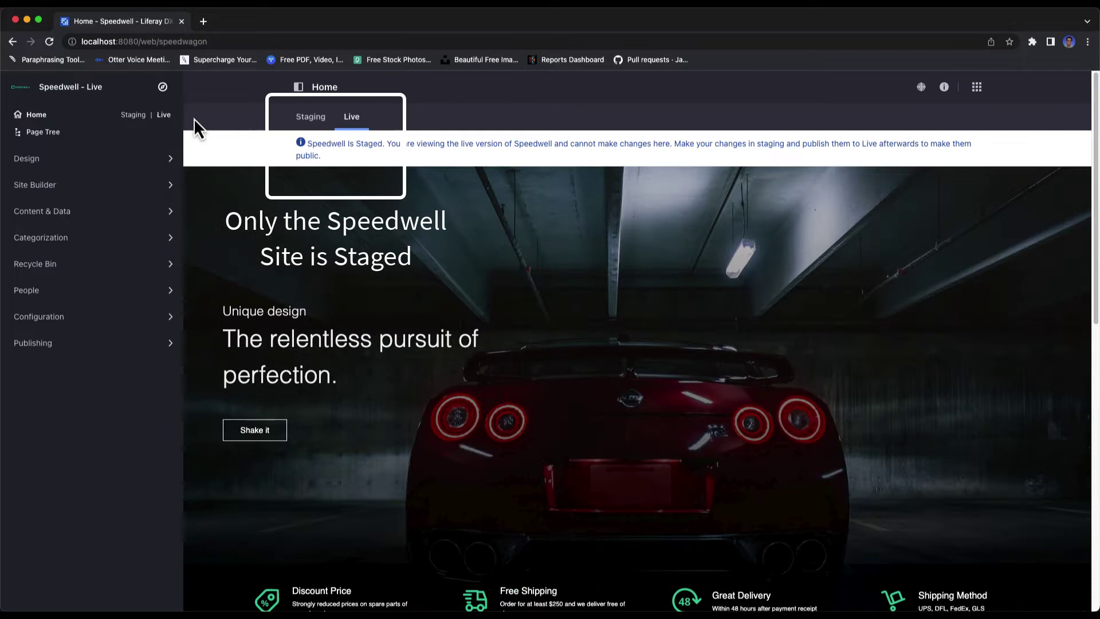
Switch from the live Speedwell site to the Masterclass site
left_click(163, 87)
left_click(436, 235)
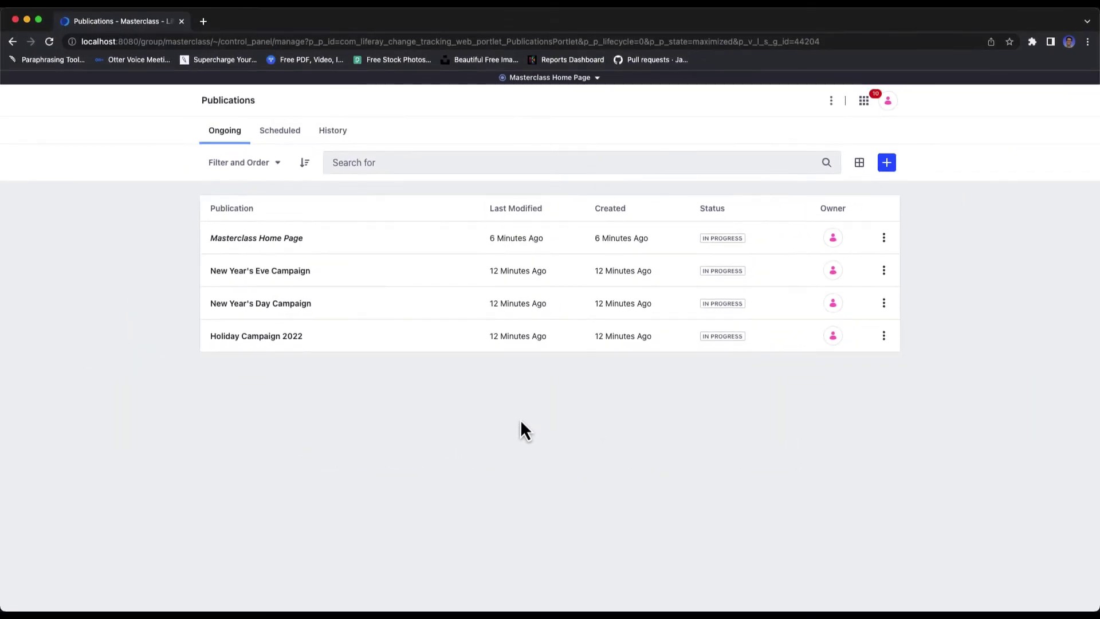
Open the modified Home page in the Masterclass Home Page publication and compare its two versions in split view
left_click(290, 240)
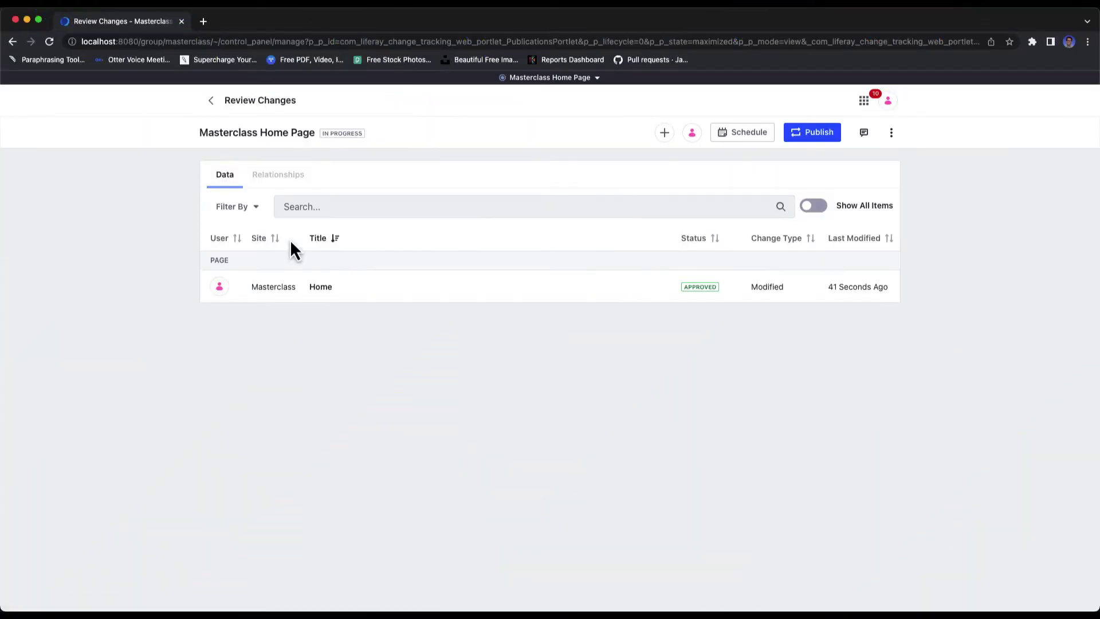
left_click(309, 288)
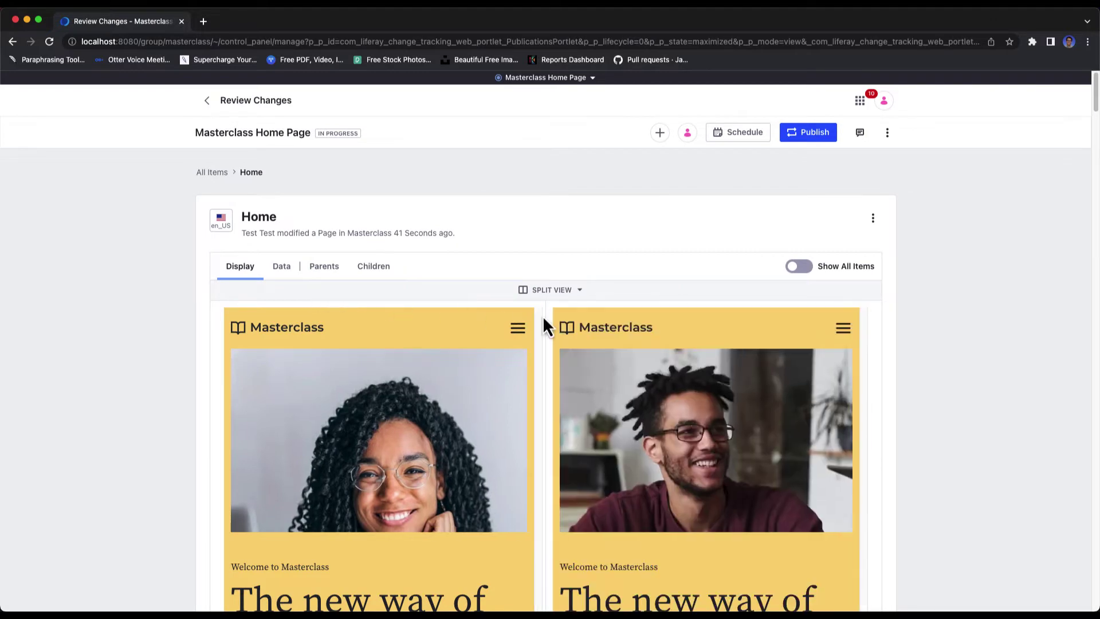
scroll(543, 319, "down", 4)
scroll(543, 319, "down", 15)
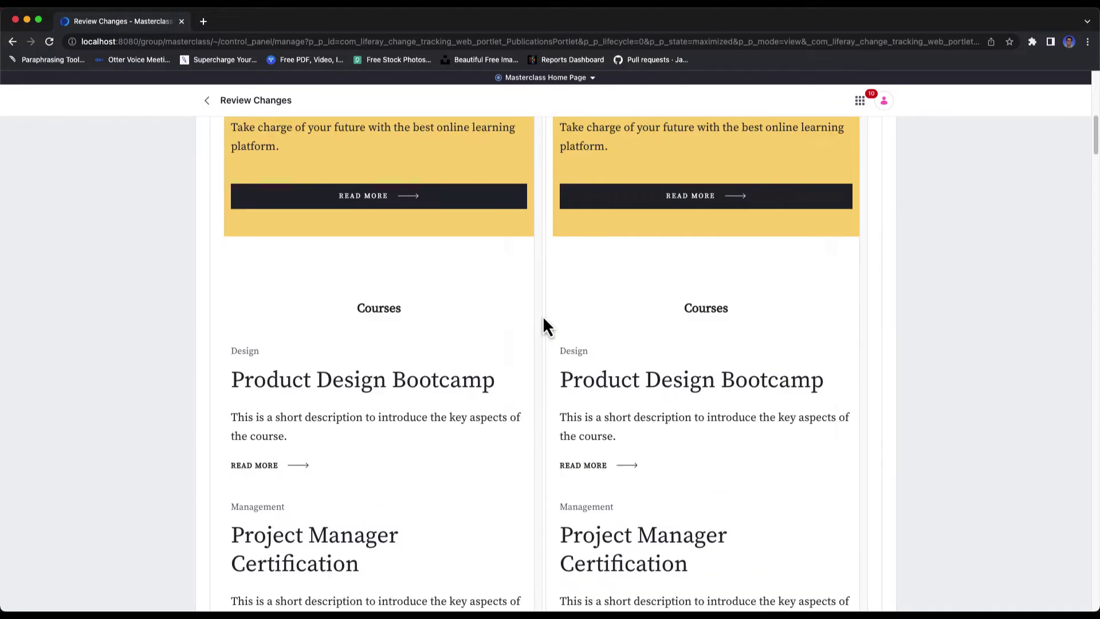
scroll(544, 319, "down", 18)
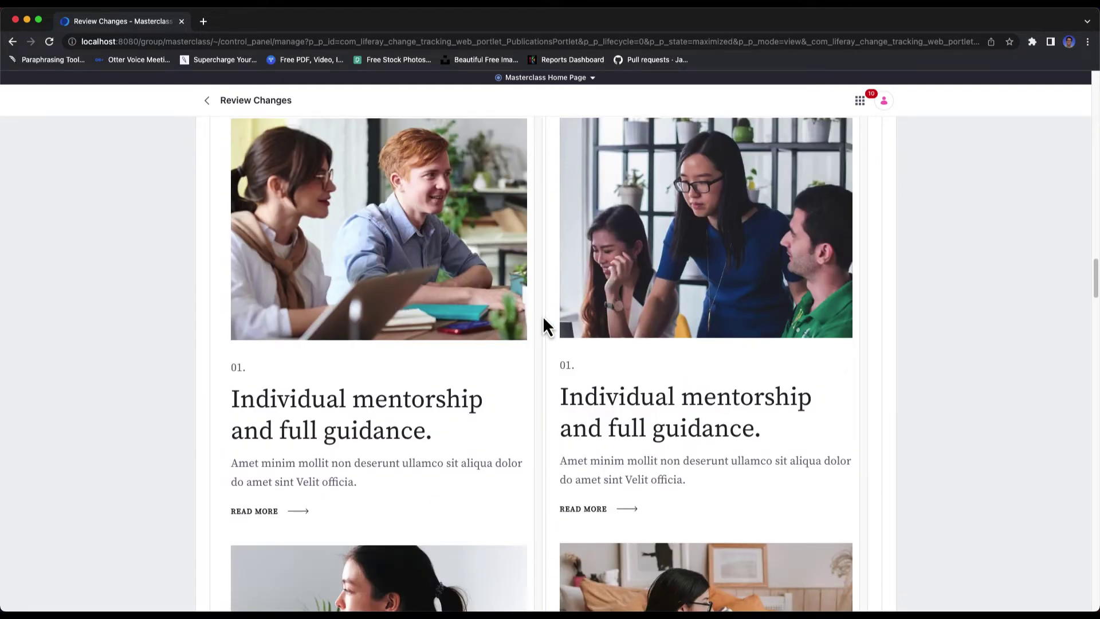
scroll(543, 319, "down", 5)
scroll(543, 318, "down", 6)
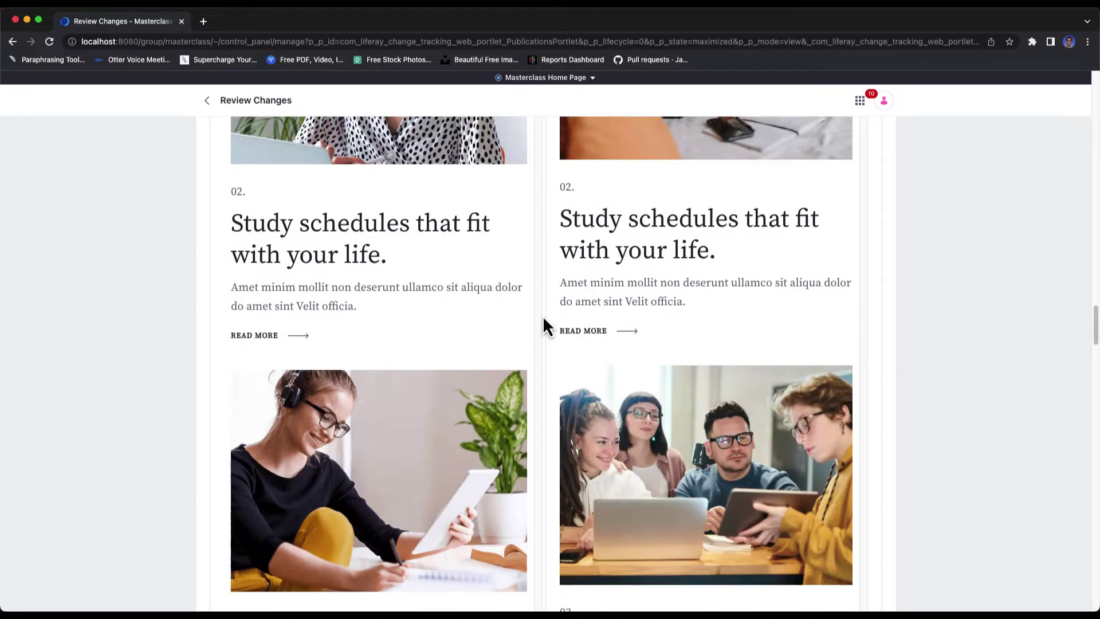
scroll(544, 319, "down", 1)
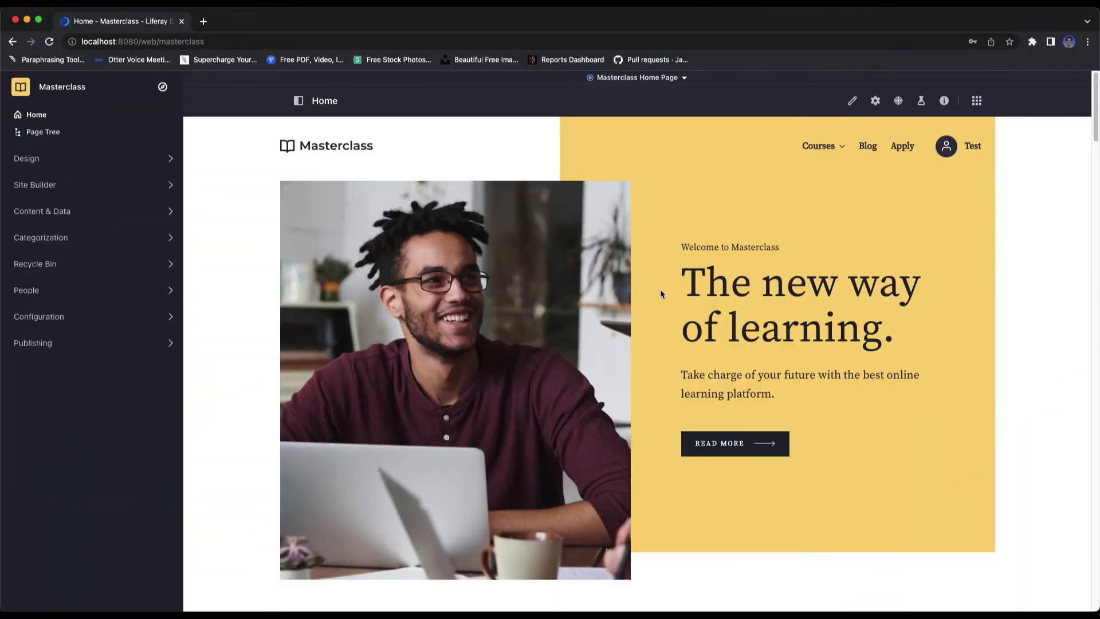
Invite the publication user to collaborate from the current publication's change review, and set the invite role selector to Publisher before sending
left_click(656, 85)
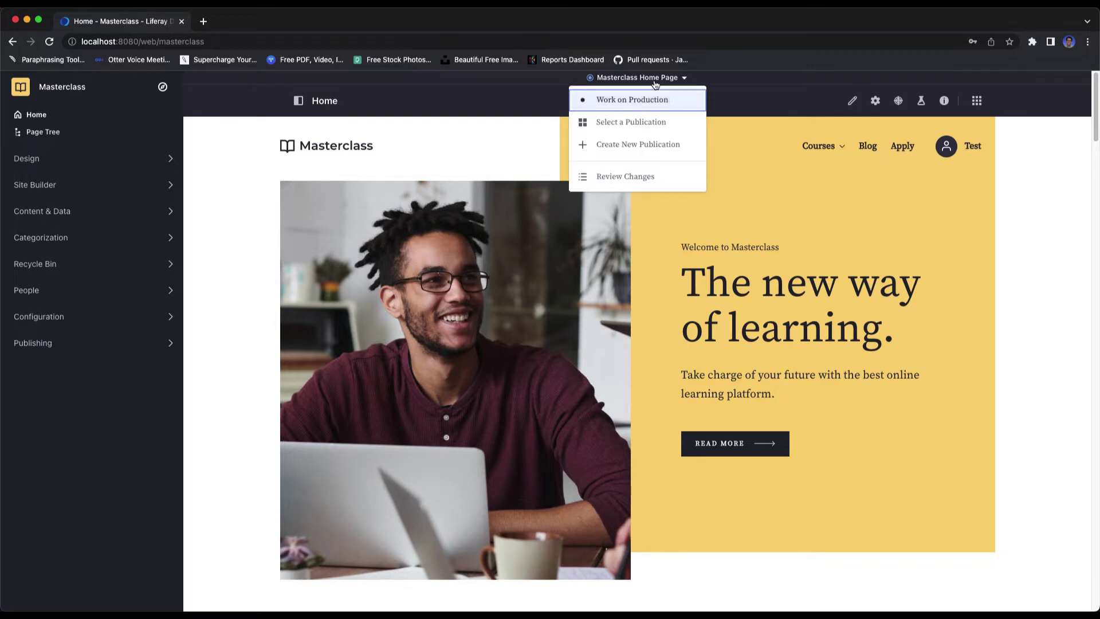
left_click(637, 176)
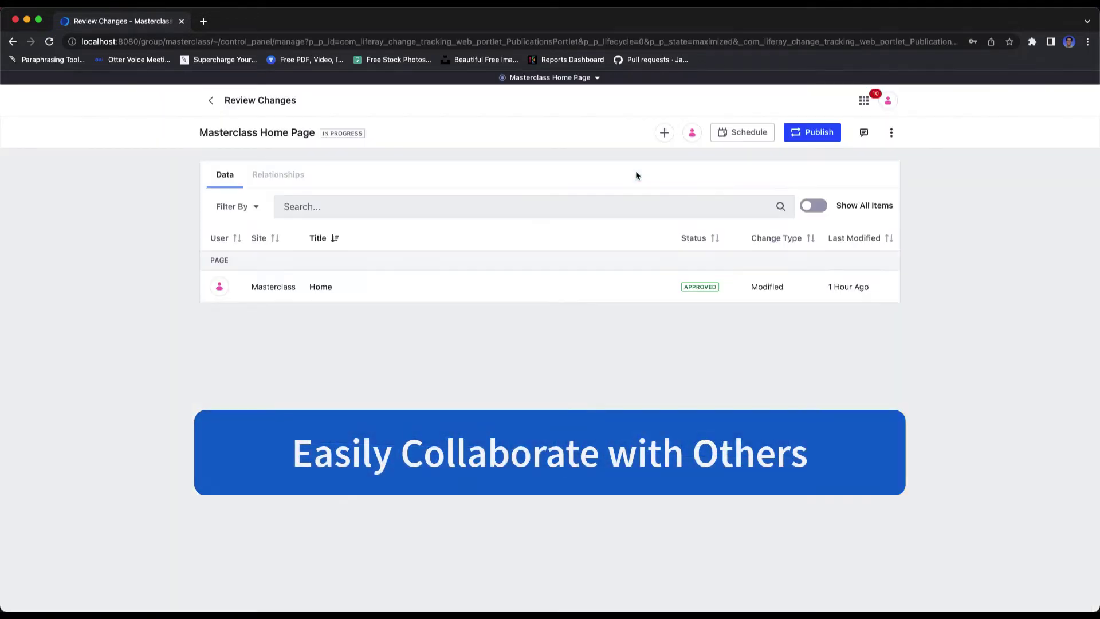
left_click(663, 137)
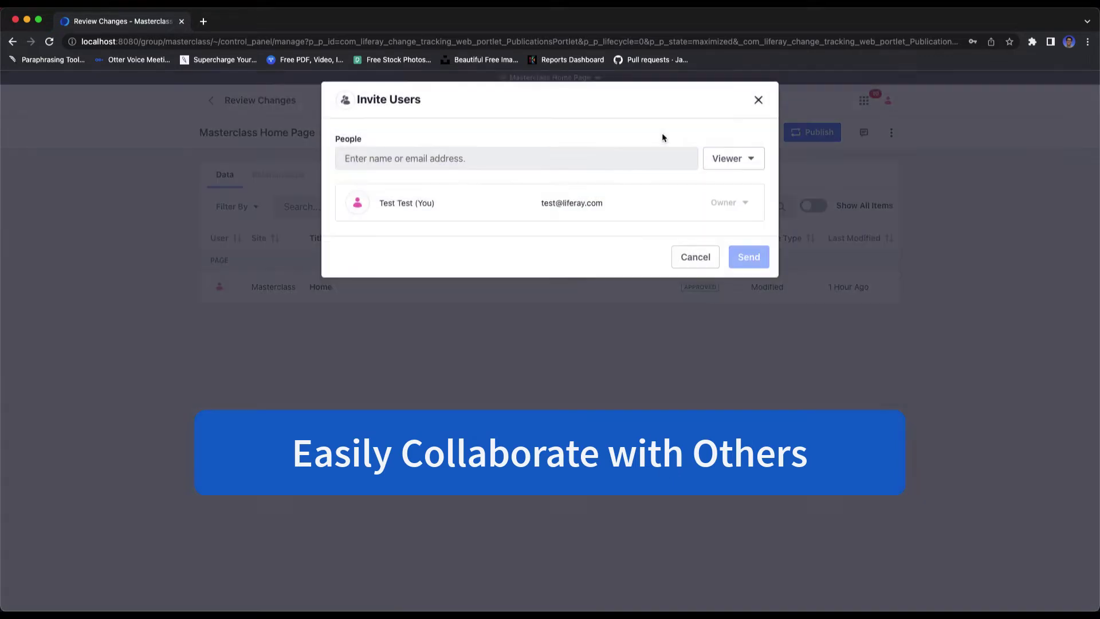
left_click(614, 168)
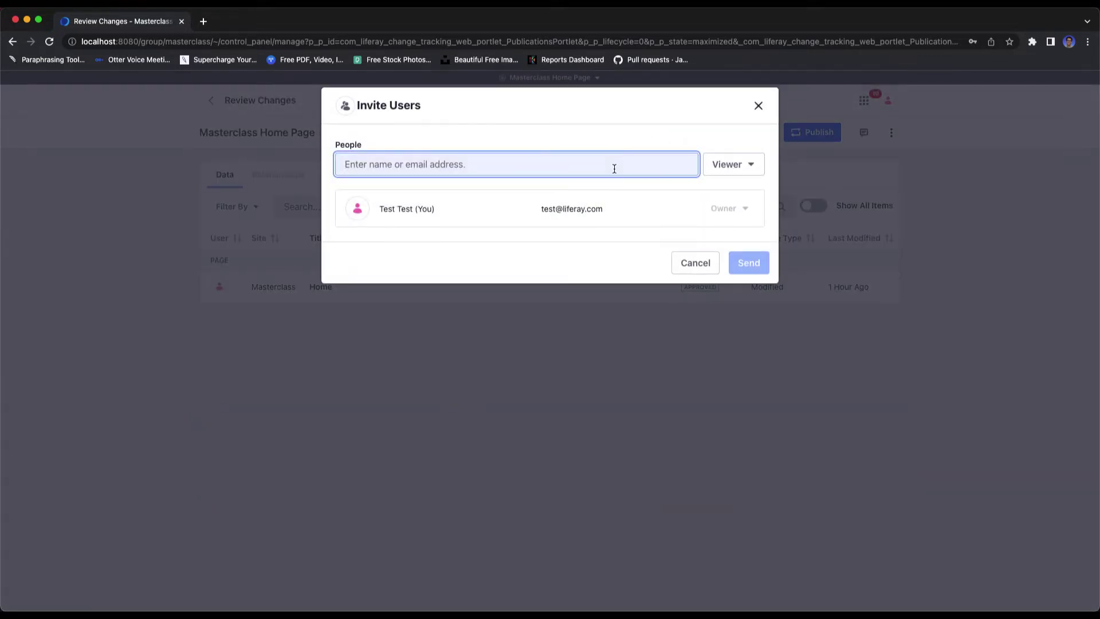
type("publication")
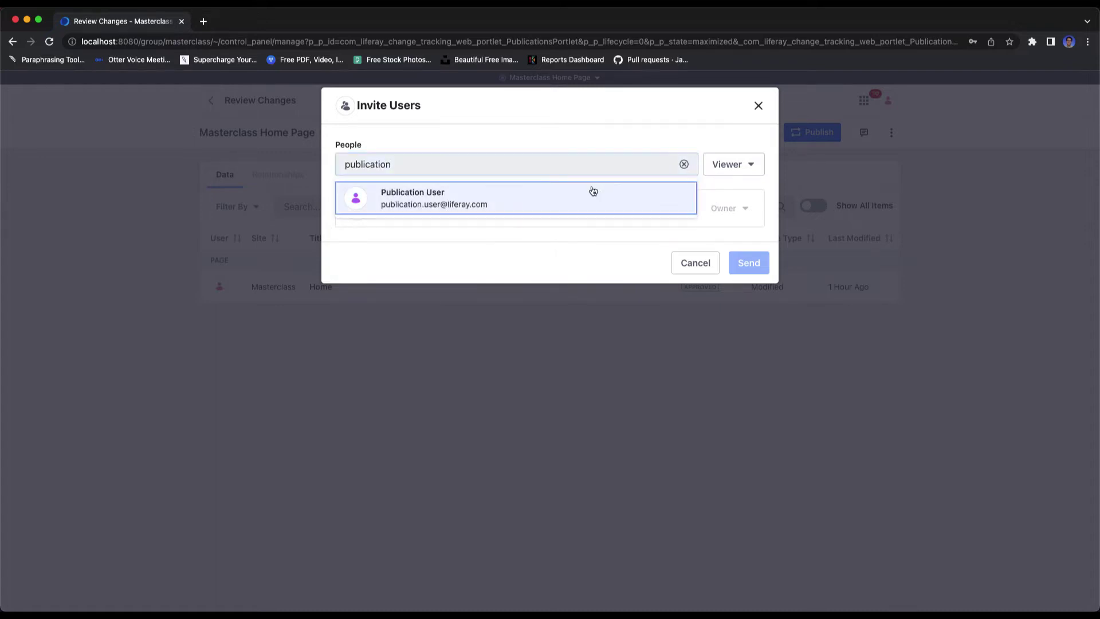
left_click(591, 190)
left_click(730, 166)
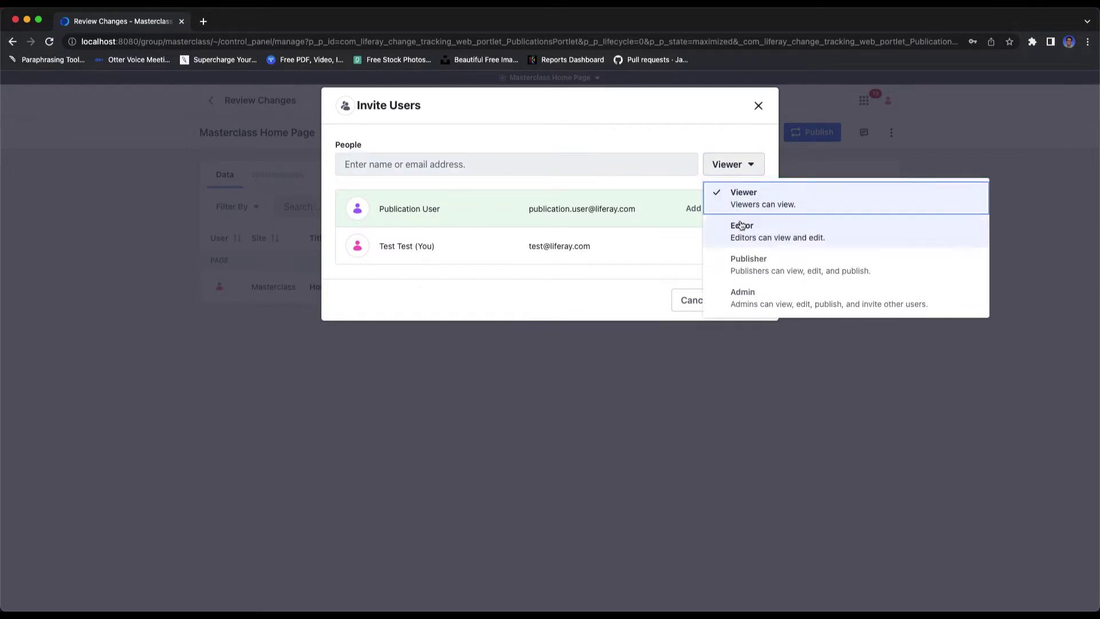
left_click(746, 264)
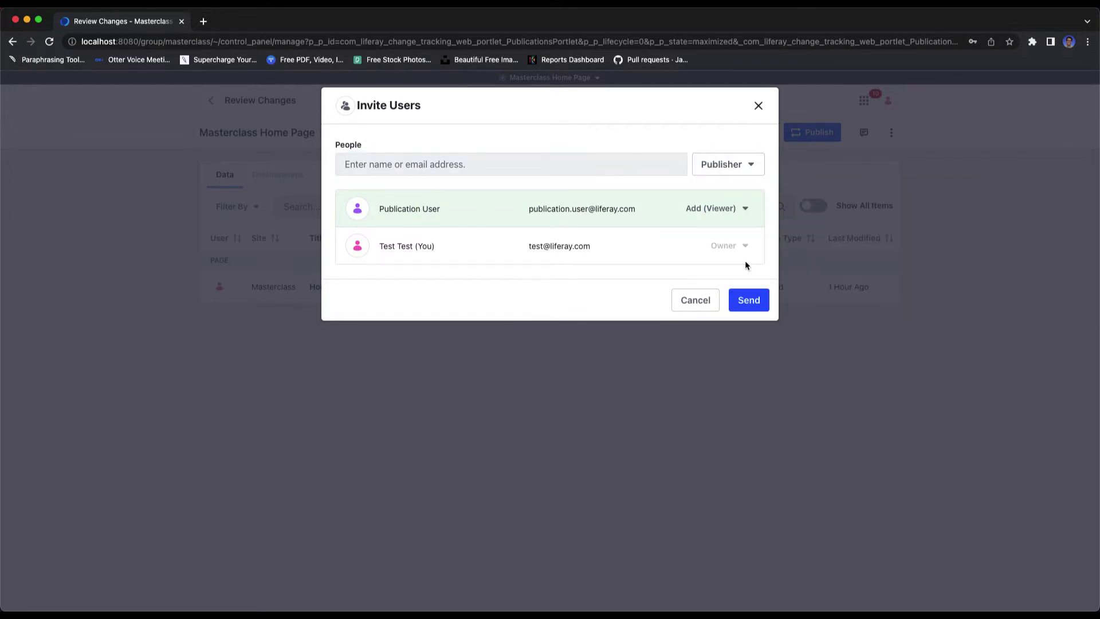
left_click(749, 301)
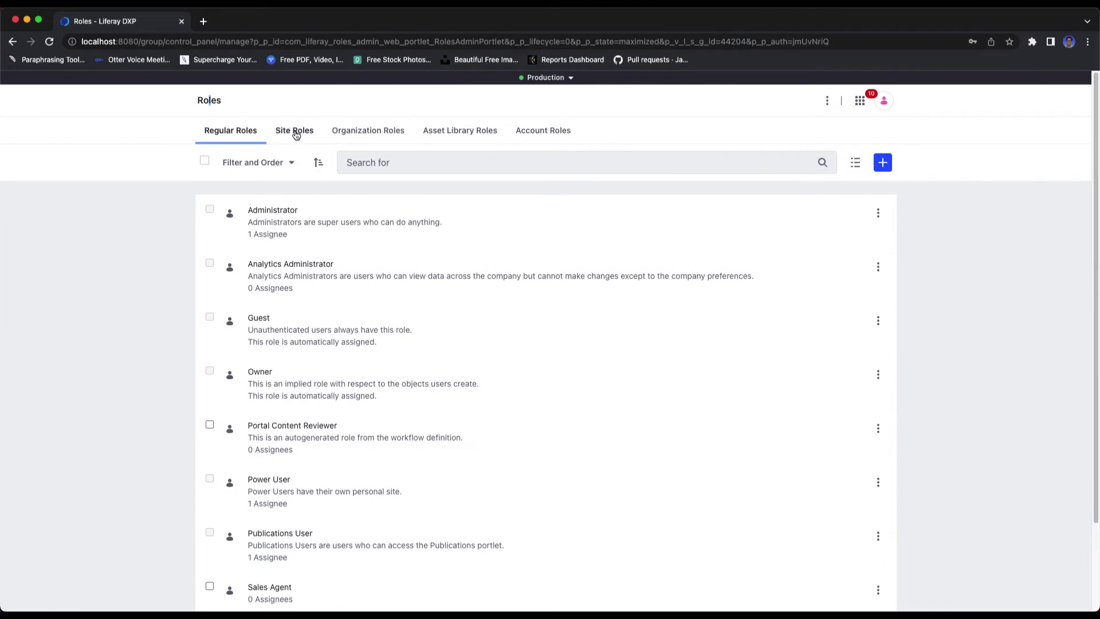
Create a new site role titled Site Staging Administrator
left_click(295, 132)
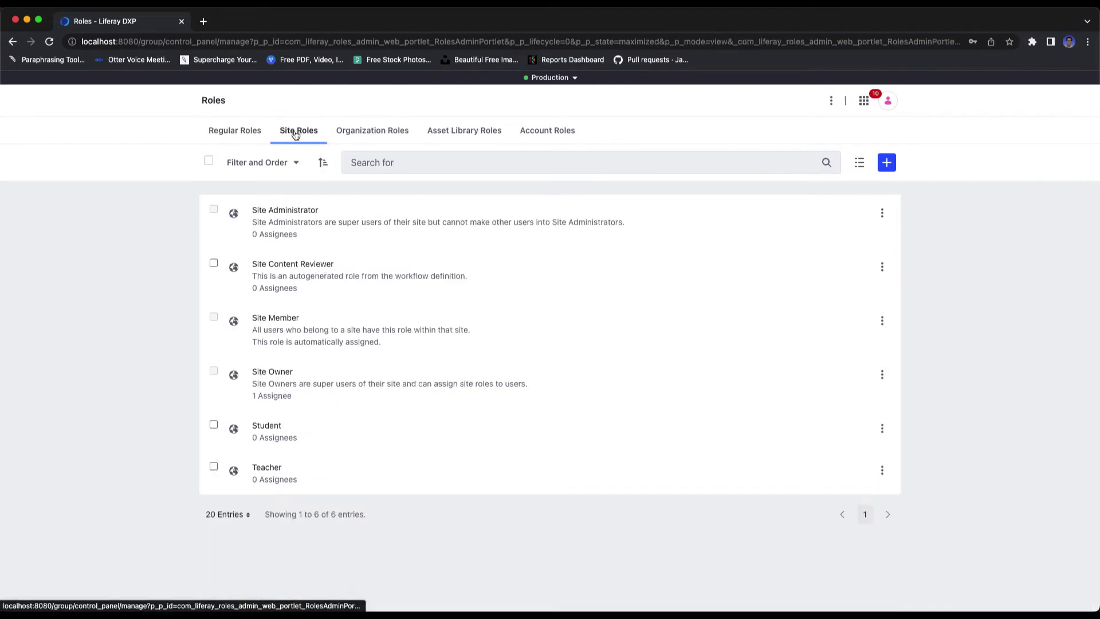
left_click(887, 166)
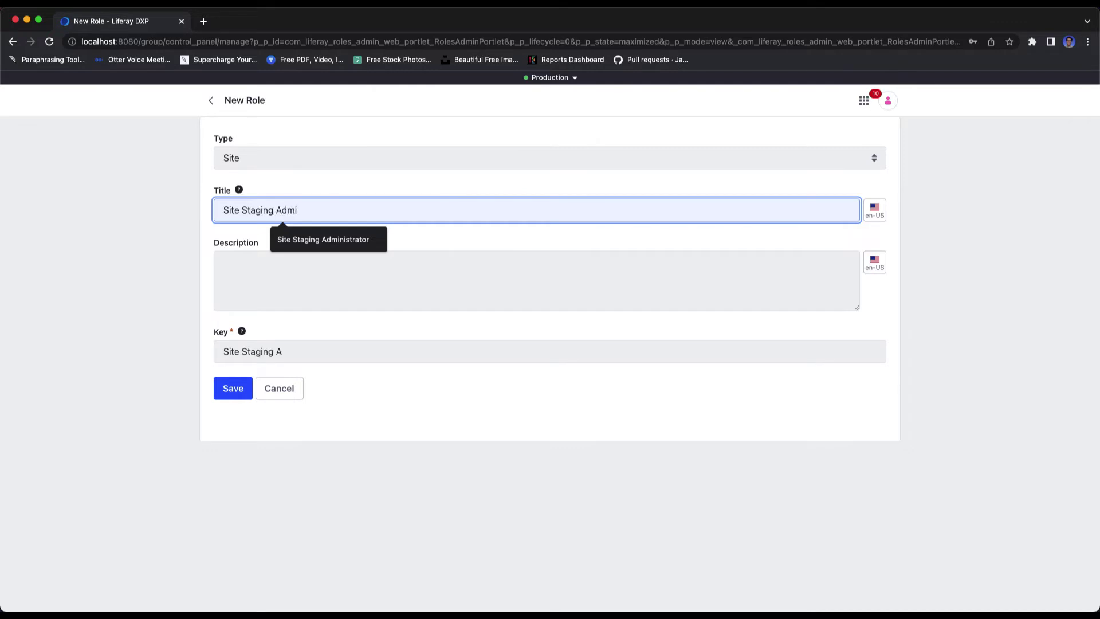
type("Site Staging Administrator")
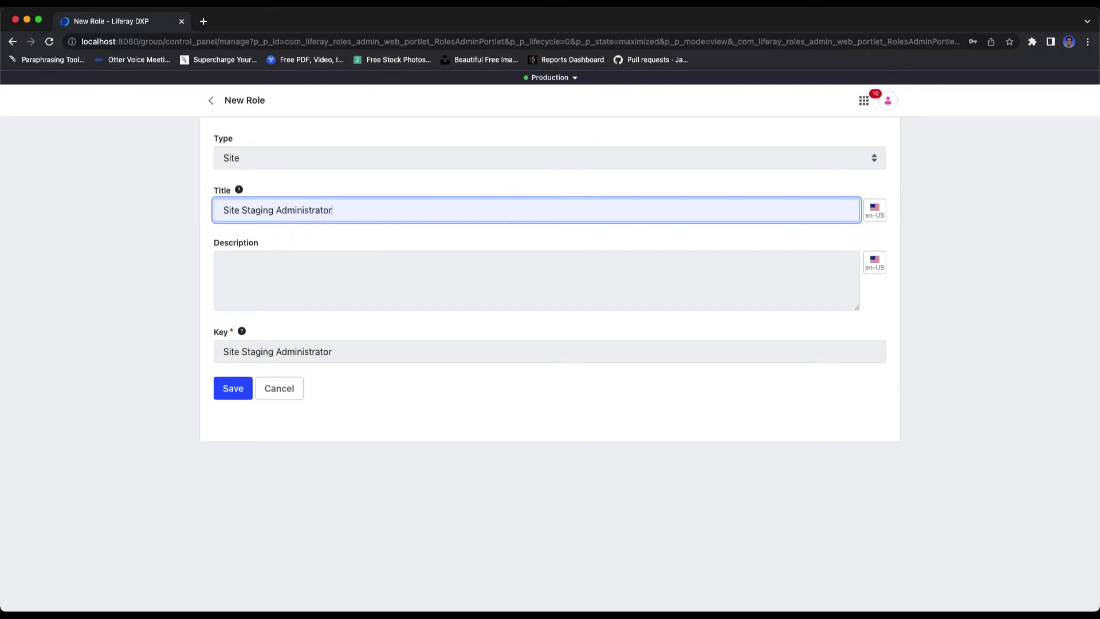
left_click(238, 386)
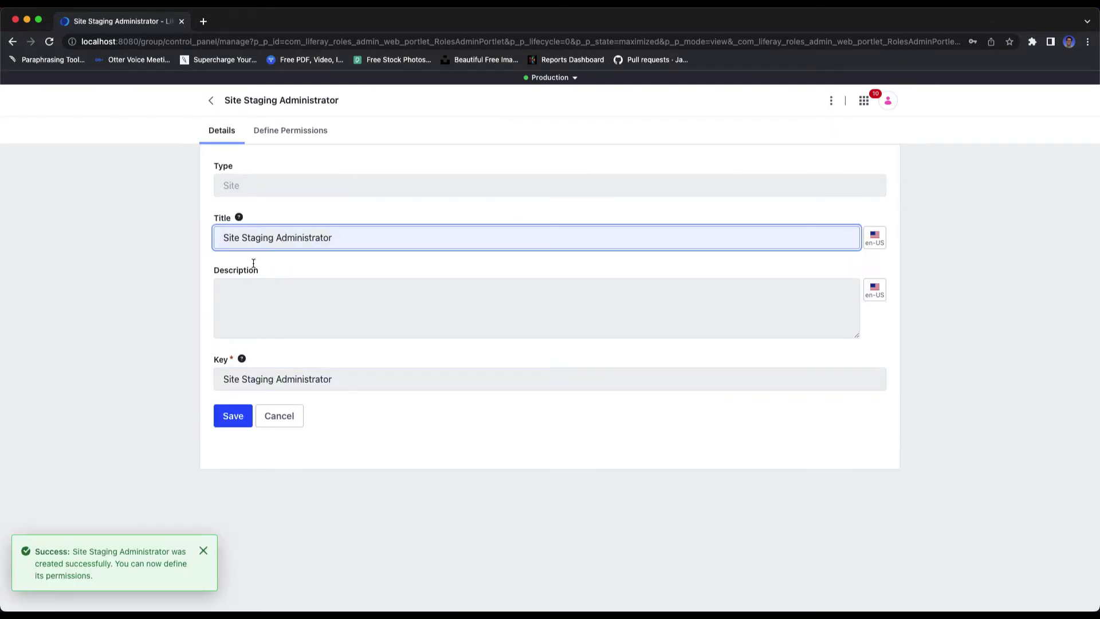
Grant the new role the Staging permission Access in Site and Asset Library Administration and save it
left_click(284, 131)
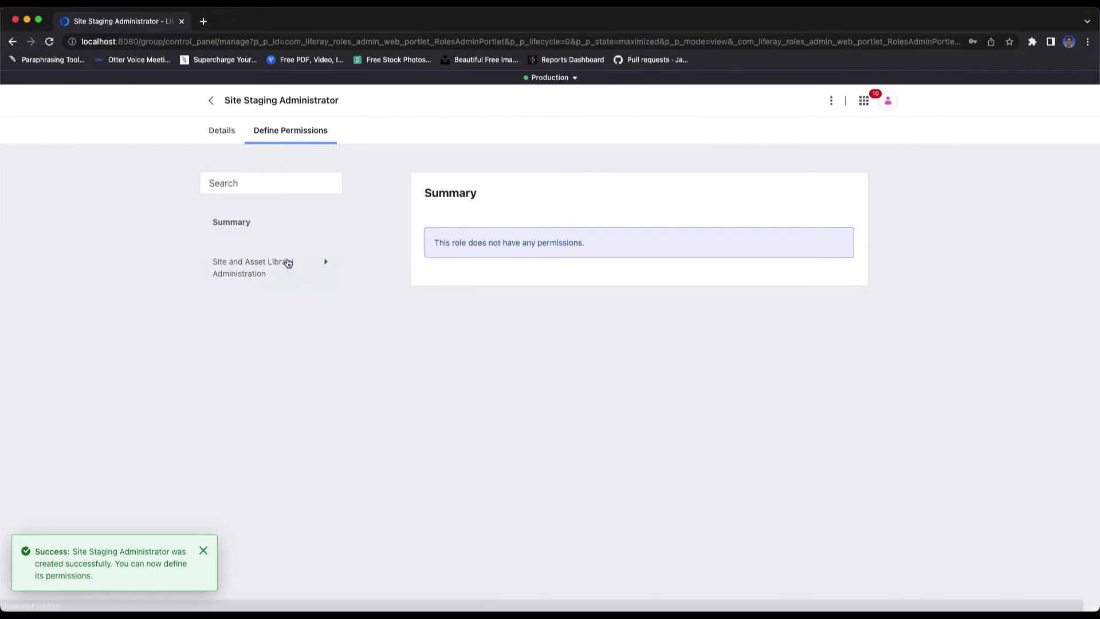
left_click(288, 264)
left_click(259, 496)
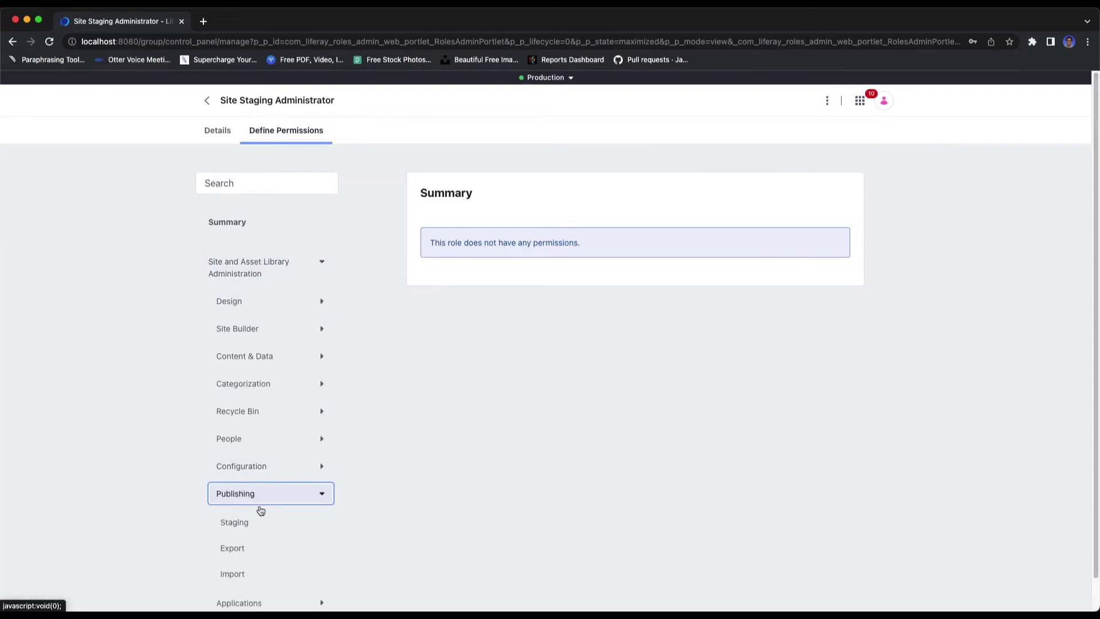
left_click(256, 524)
left_click(431, 303)
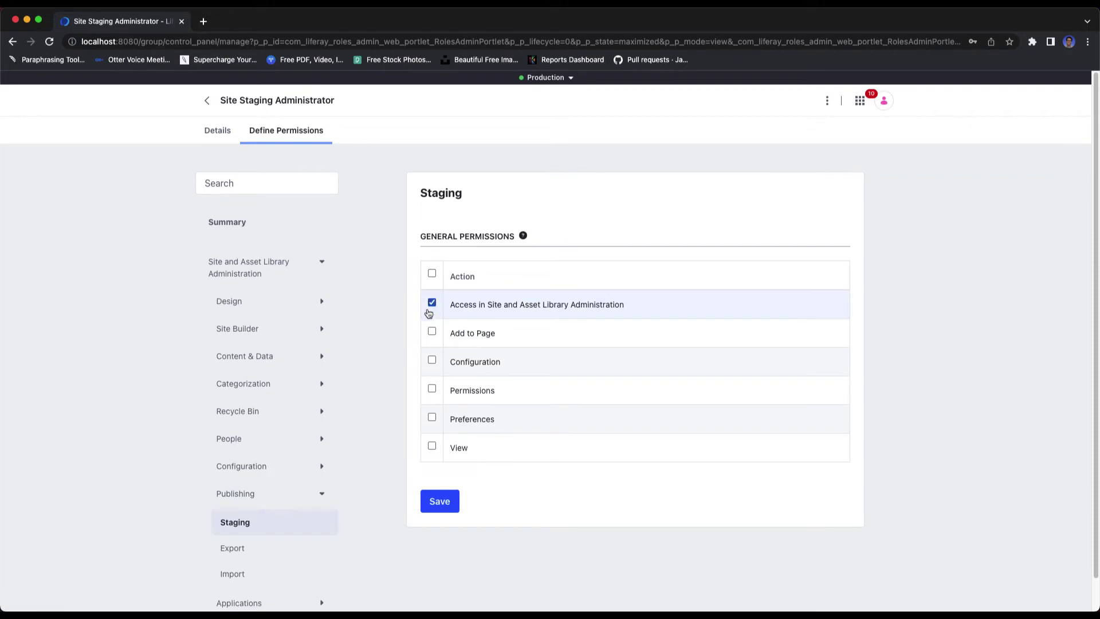
left_click(448, 509)
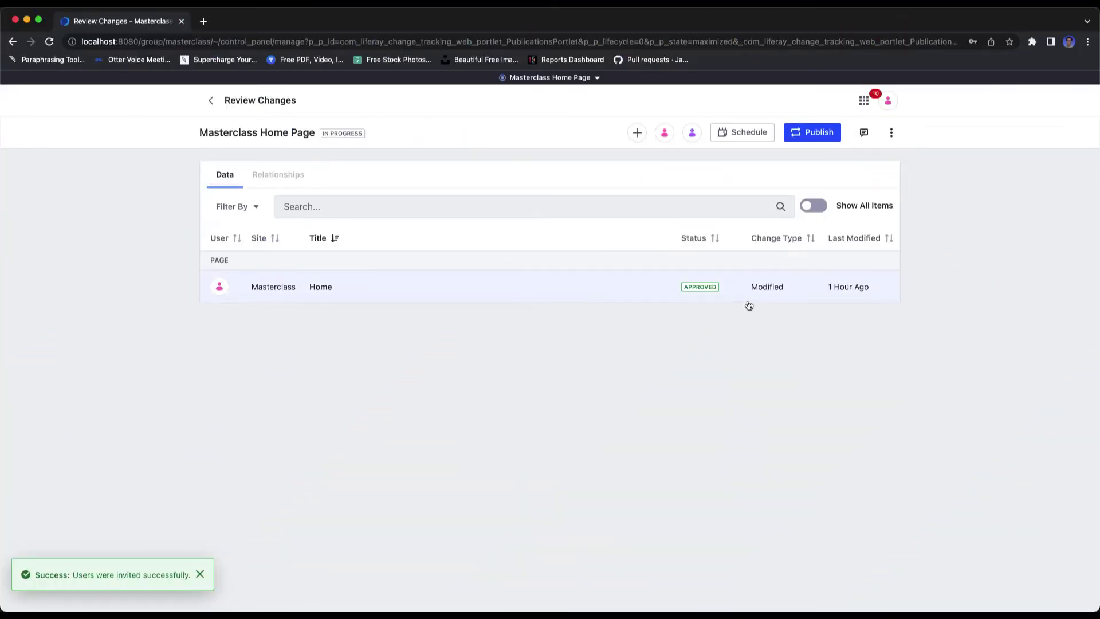
Post the comment "Please review the updated home page" on the Masterclass Home Page publication
left_click(864, 133)
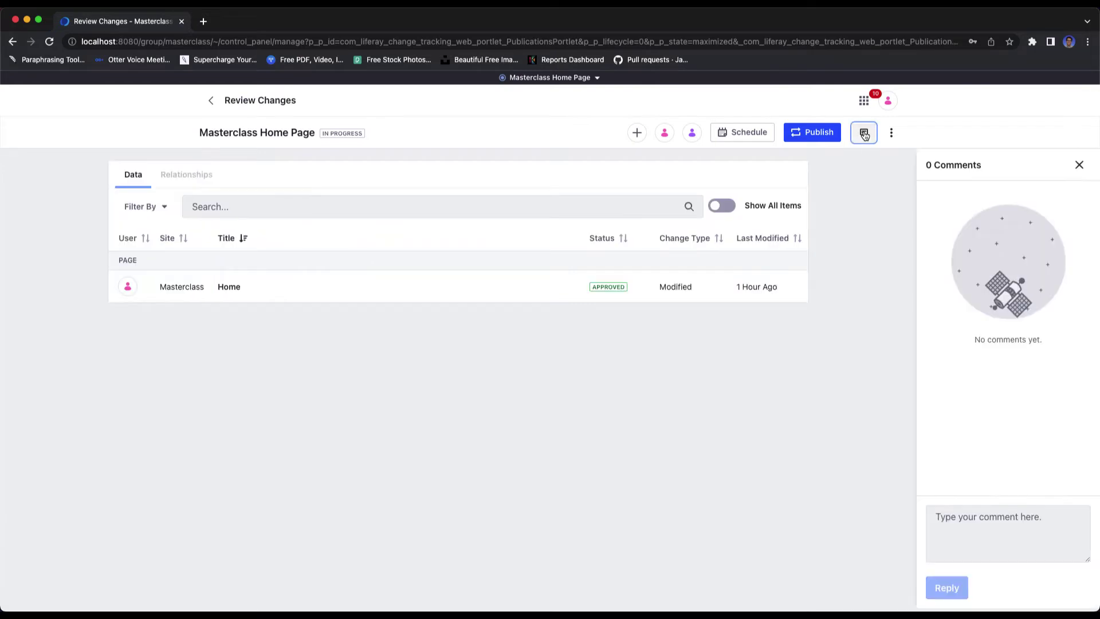
left_click(970, 509)
type("Please ")
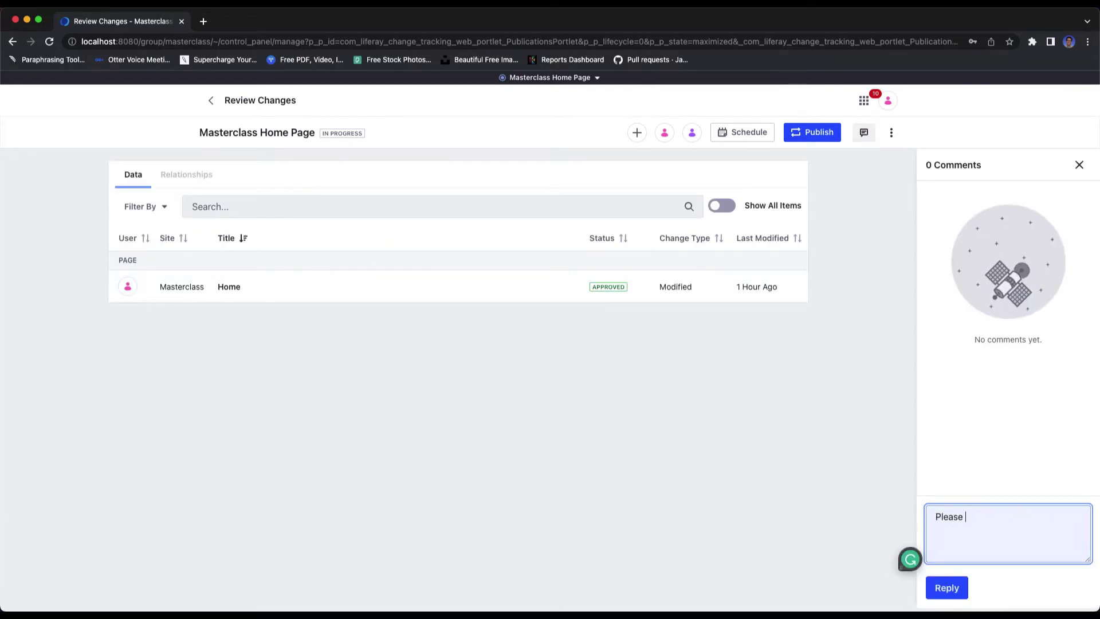
type("review the updated ")
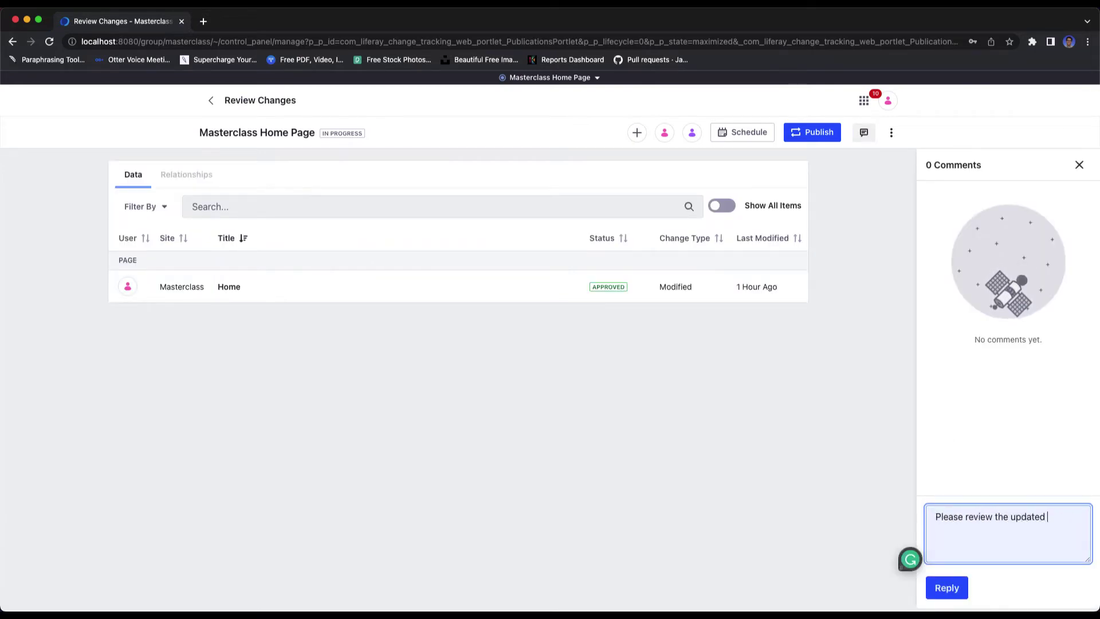
type("home page")
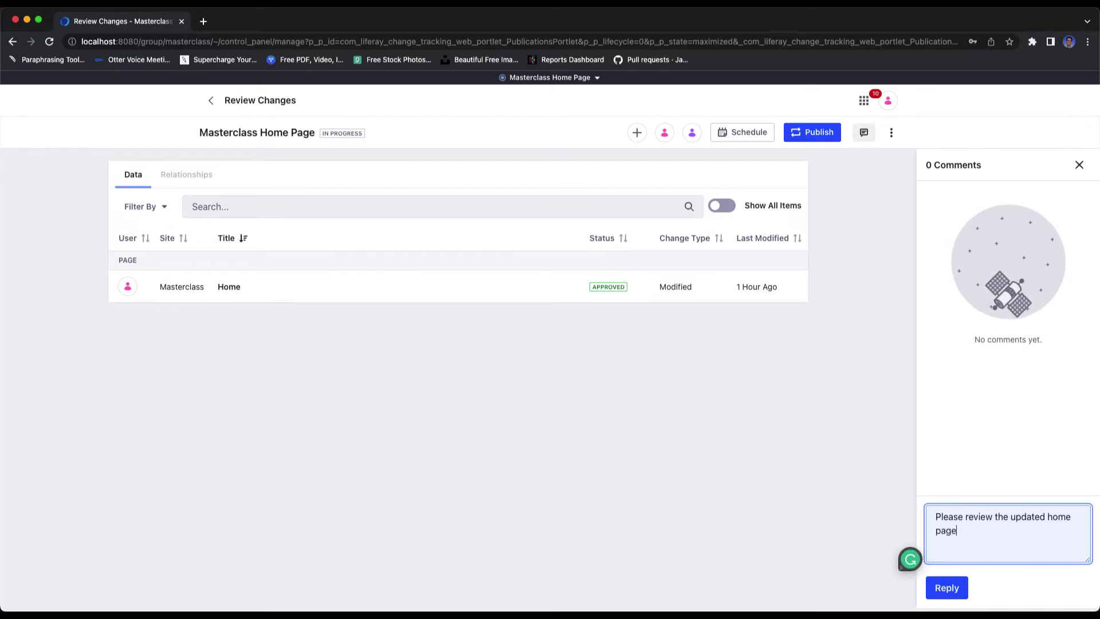
left_click(952, 593)
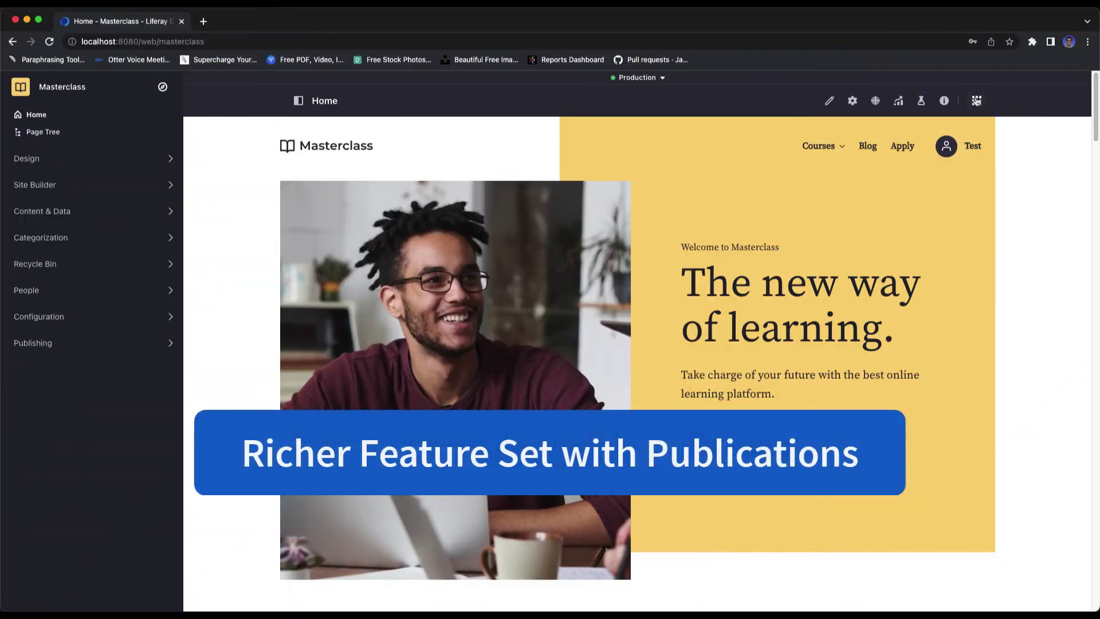
Open the list of ongoing publications from the Masterclass site in production
left_click(977, 101)
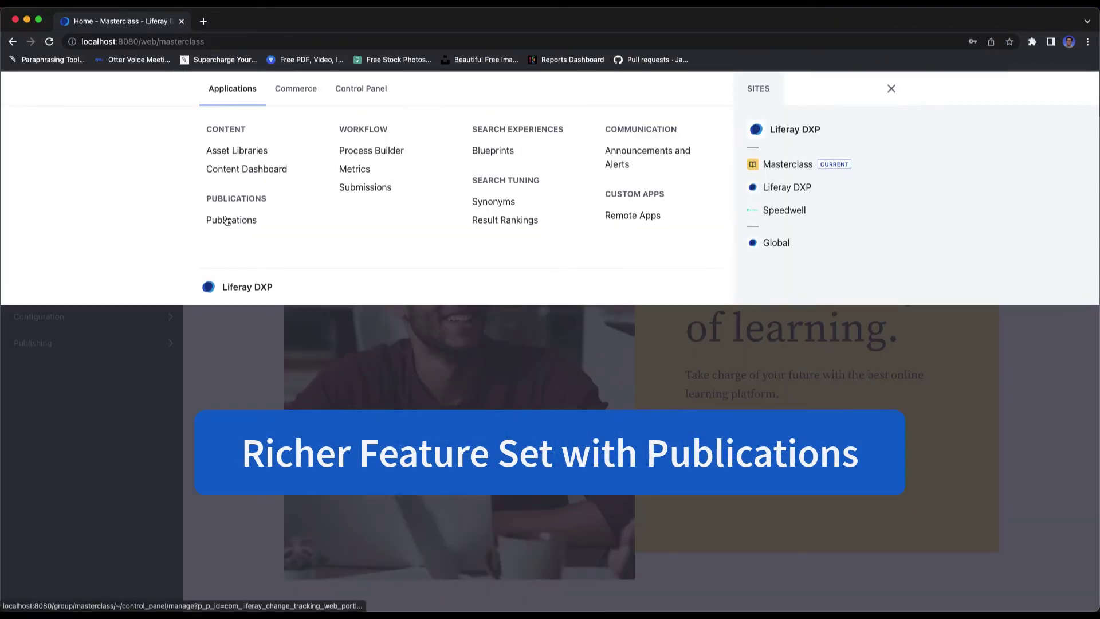
left_click(226, 219)
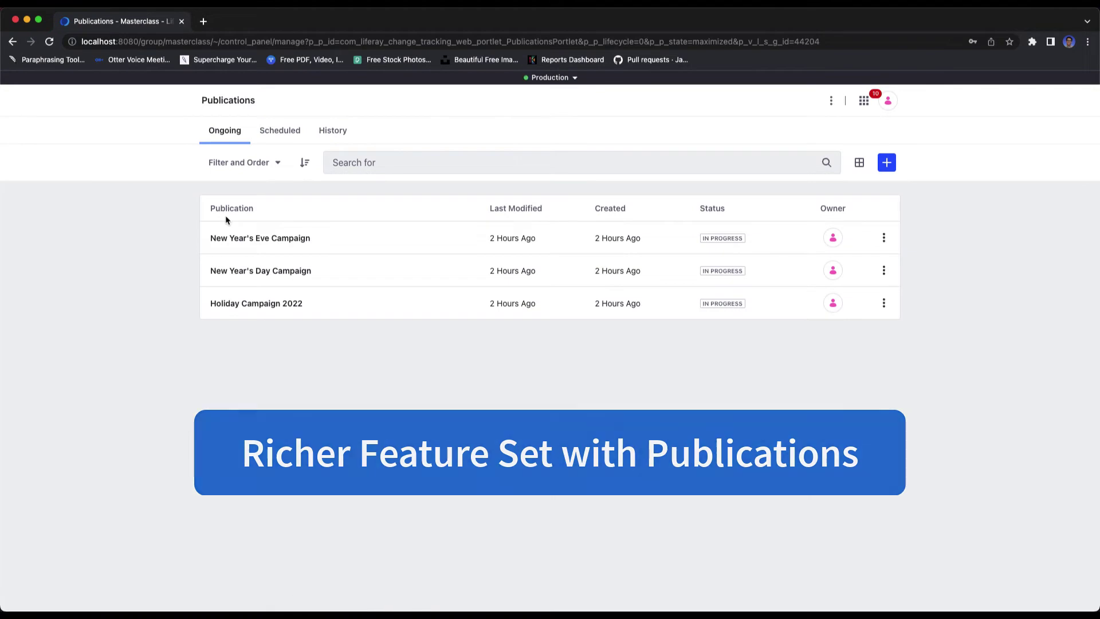
Revert the most recent Masterclass Home Page publication, naming the new one Revert "Masterclass Home Page" to Previous Home Page and publishing it now
left_click(337, 132)
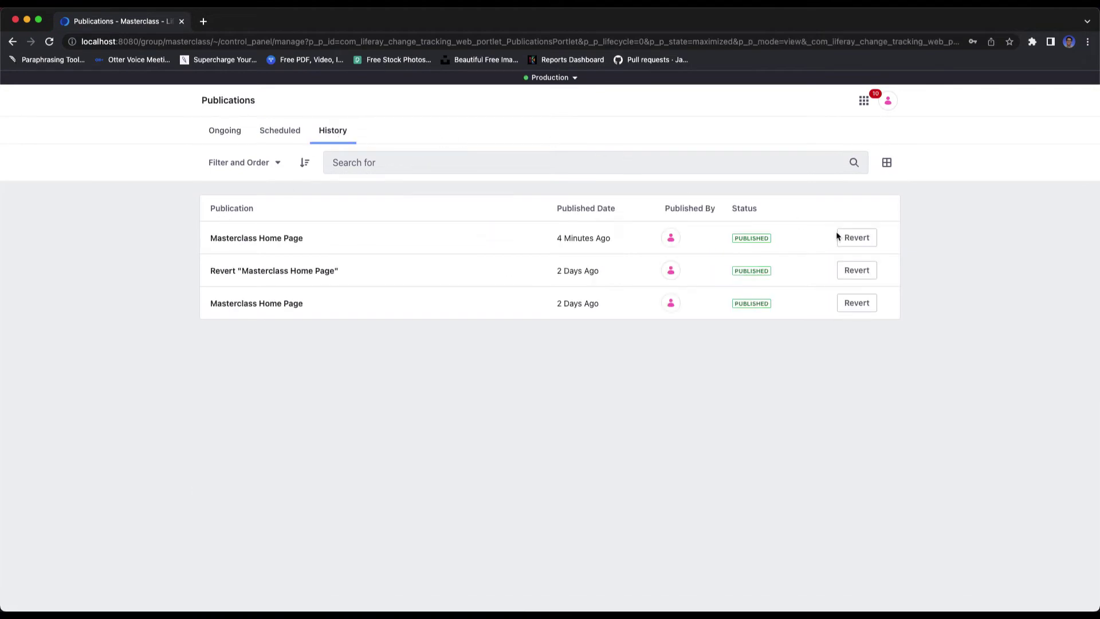
left_click(857, 241)
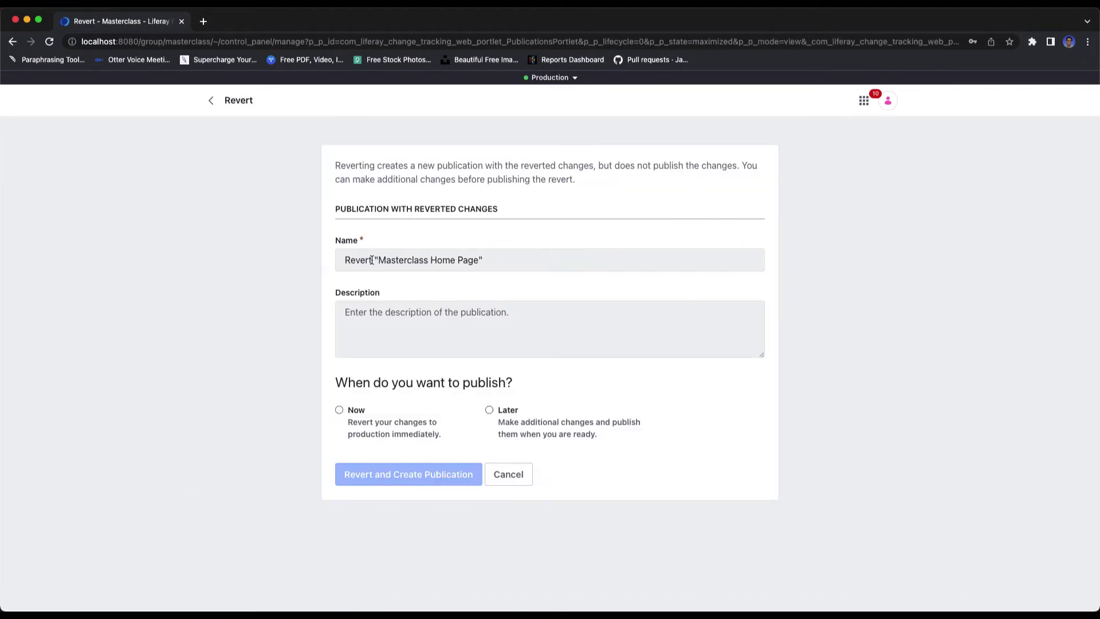
left_click(508, 260)
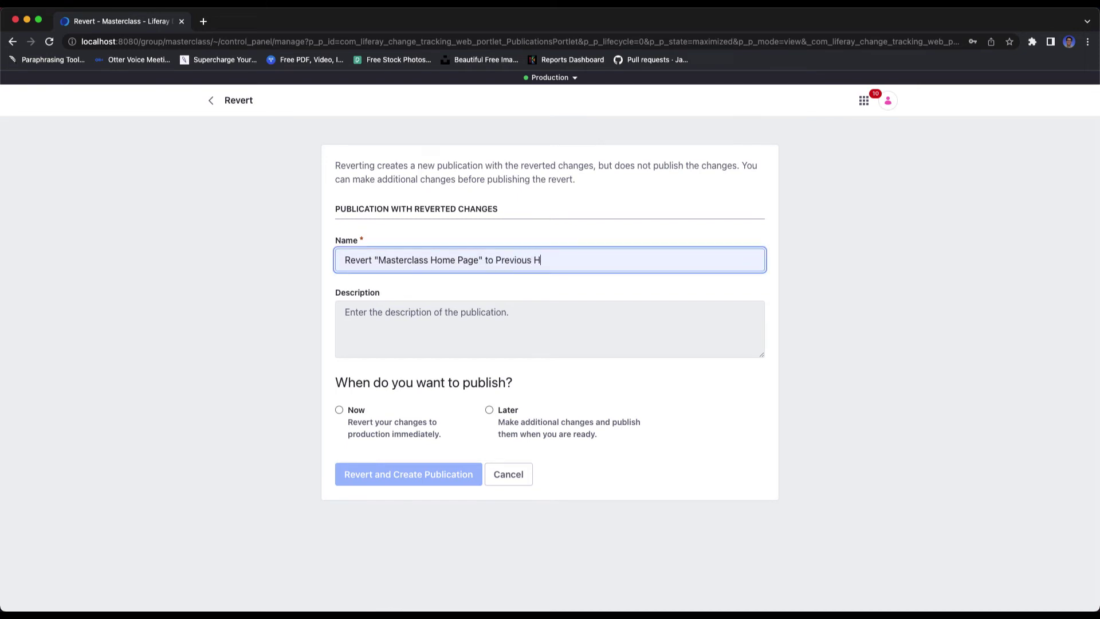
left_click(340, 410)
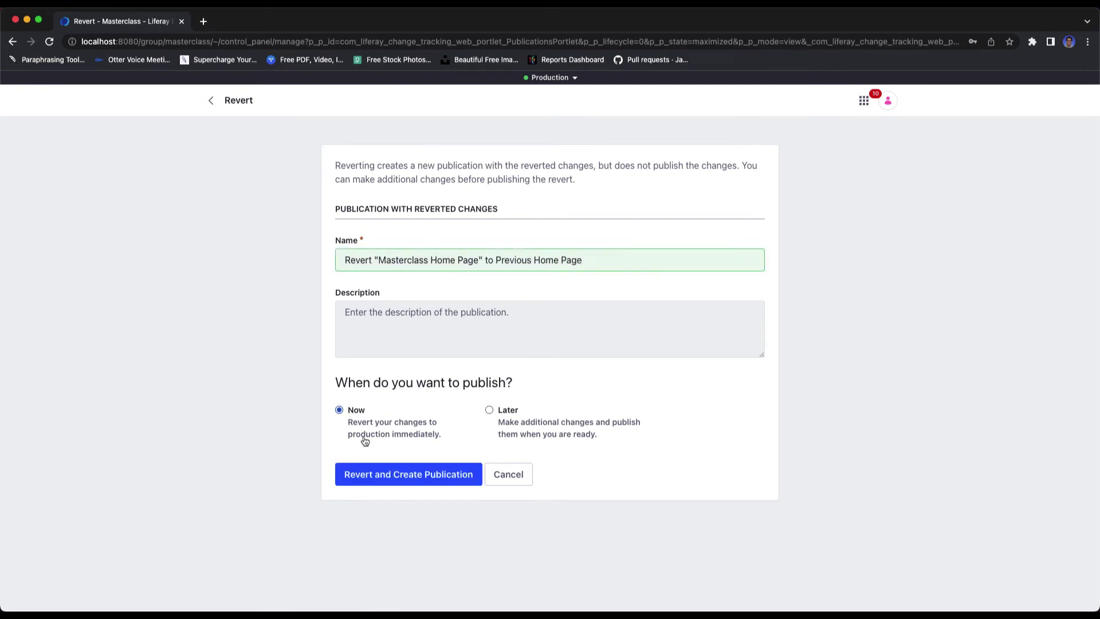
left_click(394, 474)
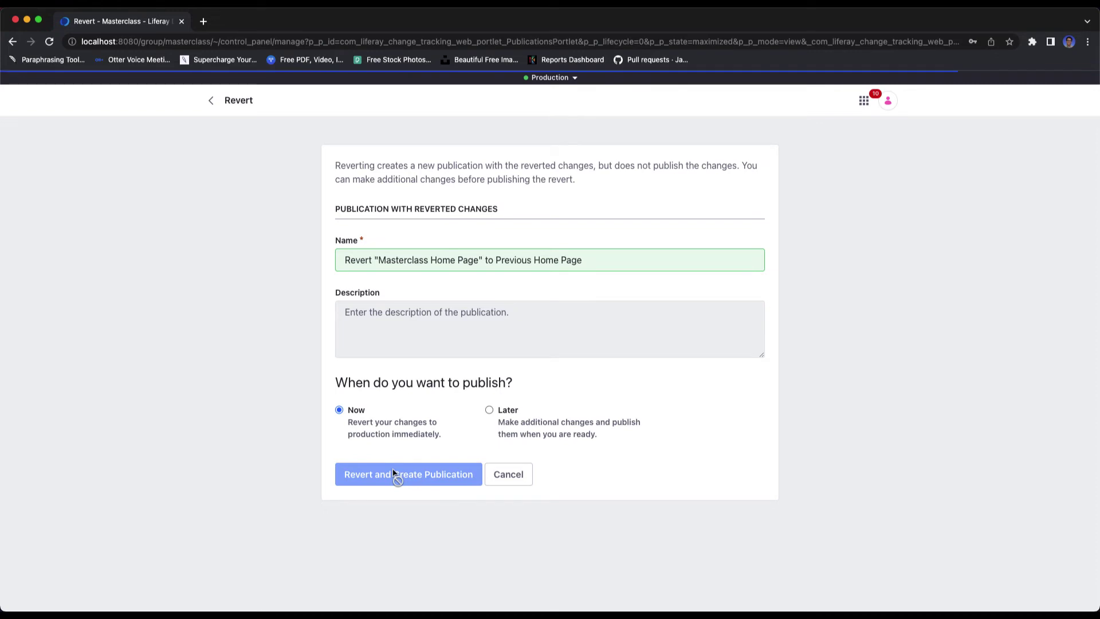
left_click(364, 259)
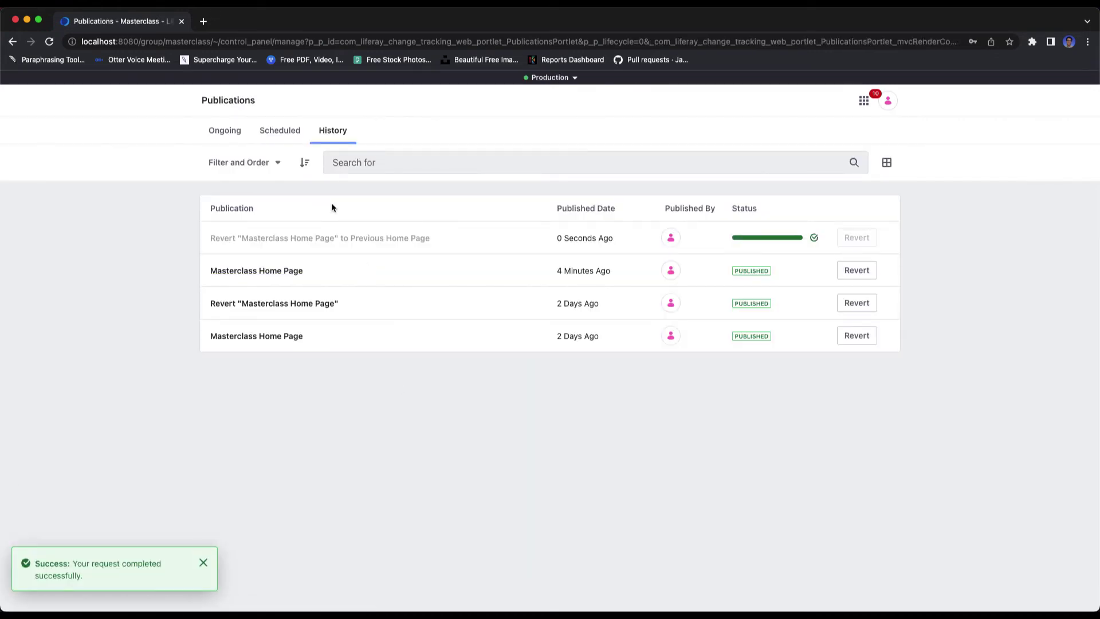
Choose the Masterclass site from the site selection and open its home page
left_click(888, 100)
left_click(911, 144)
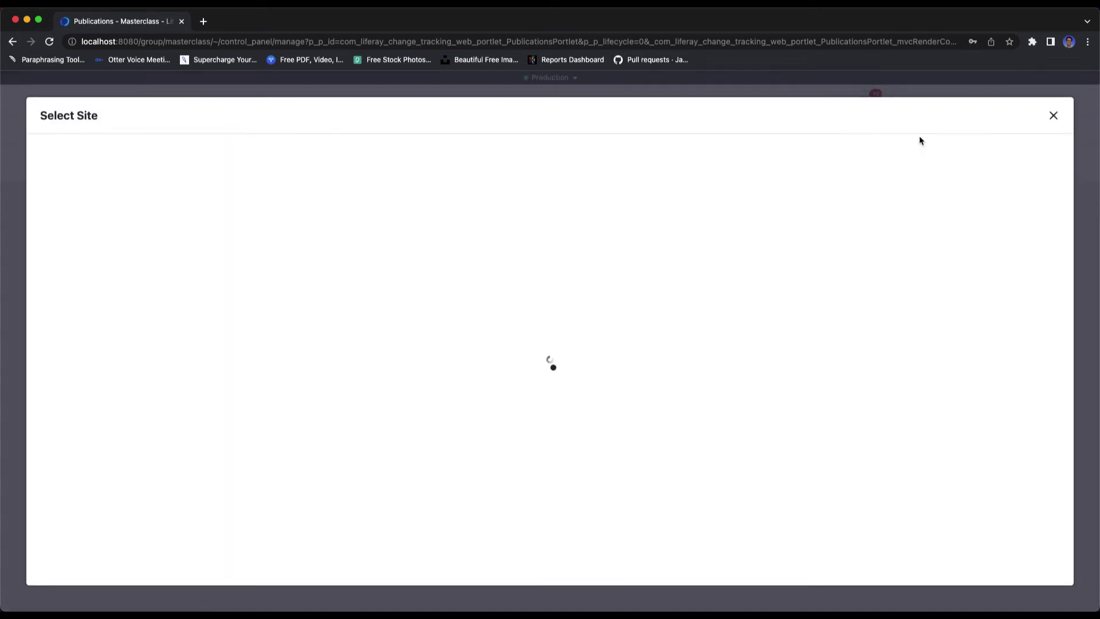
left_click(252, 239)
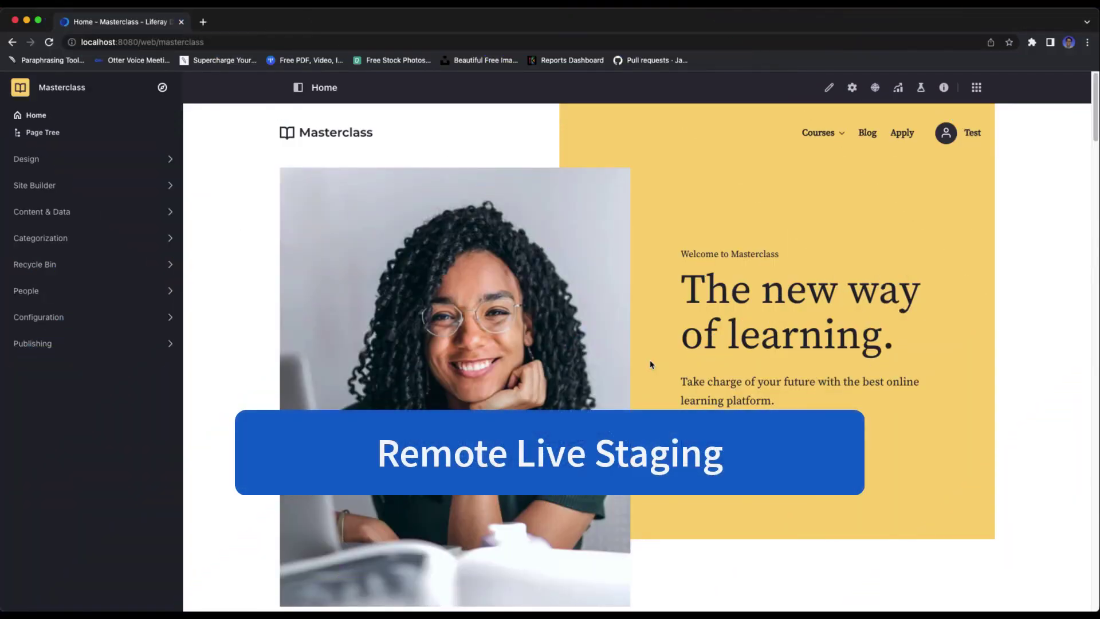
Open the Masterclass site's Staging configuration and select the Remote Live option
left_click(143, 346)
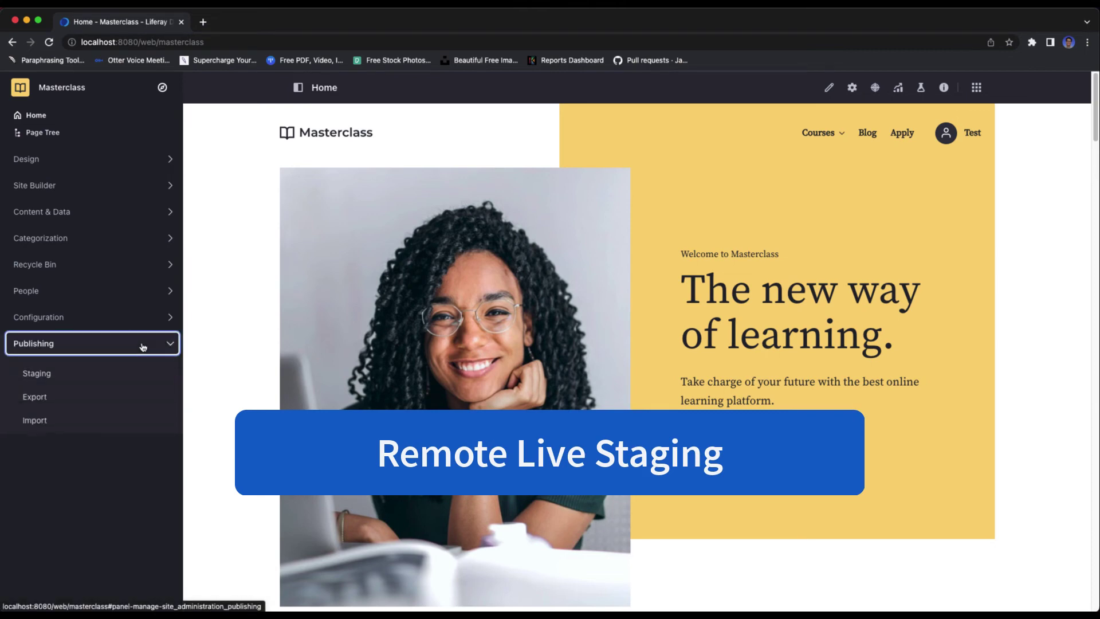
left_click(59, 379)
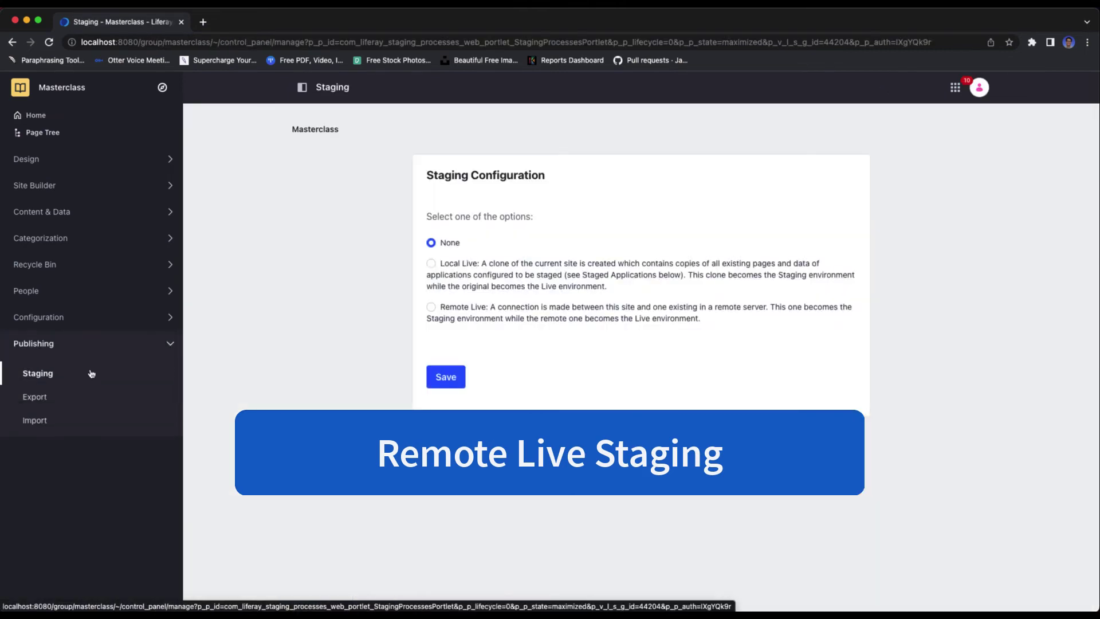
left_click(471, 308)
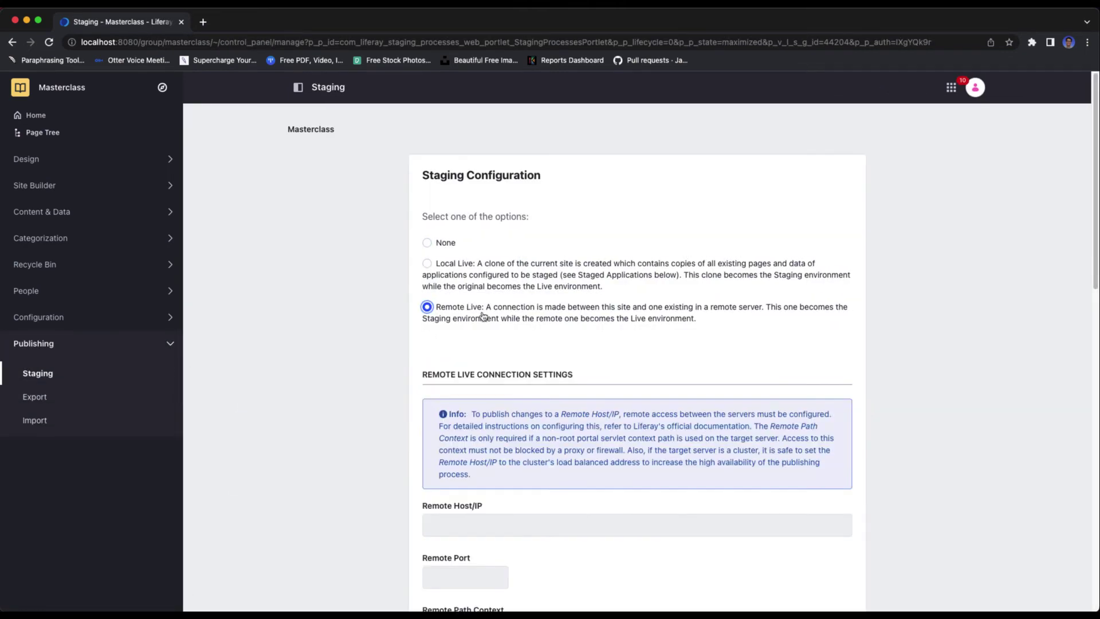
In the remote live connection settings, enter "[Remote Host IP]" as the Remote Host/IP and "Remote Port" as the port placeholder
scroll(537, 345, "down", 3)
left_click(560, 381)
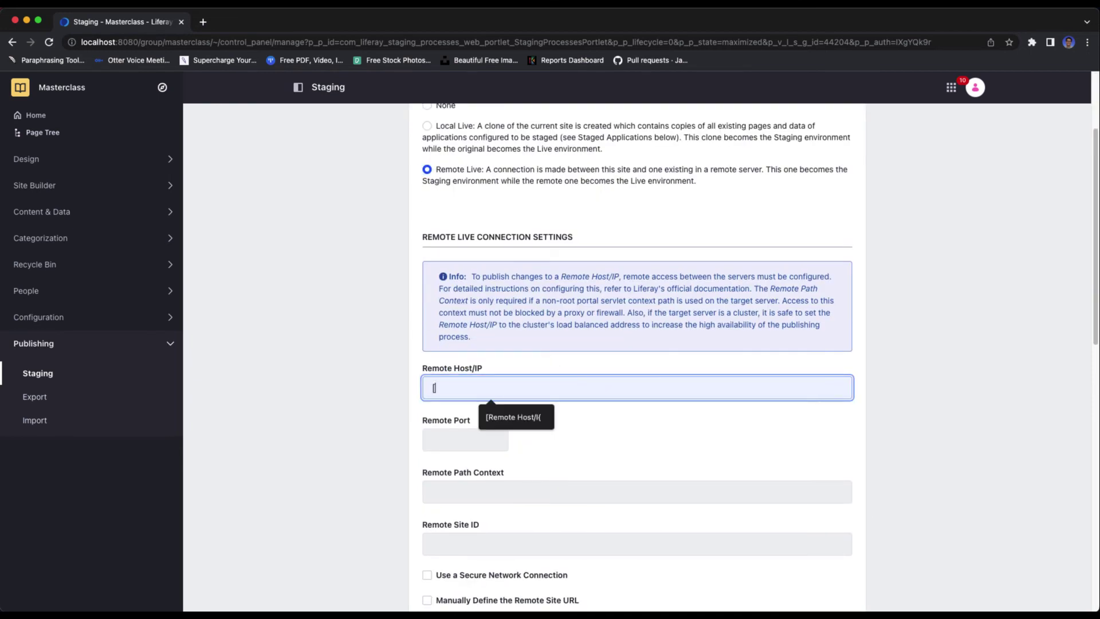
type("[Remote Host IP")
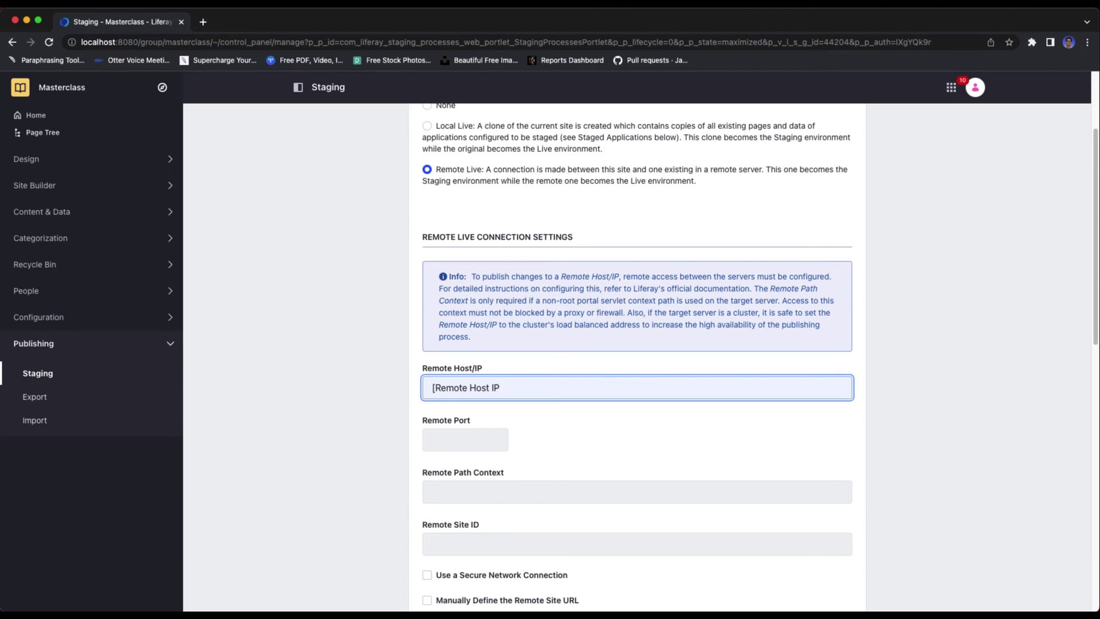
left_click(463, 433)
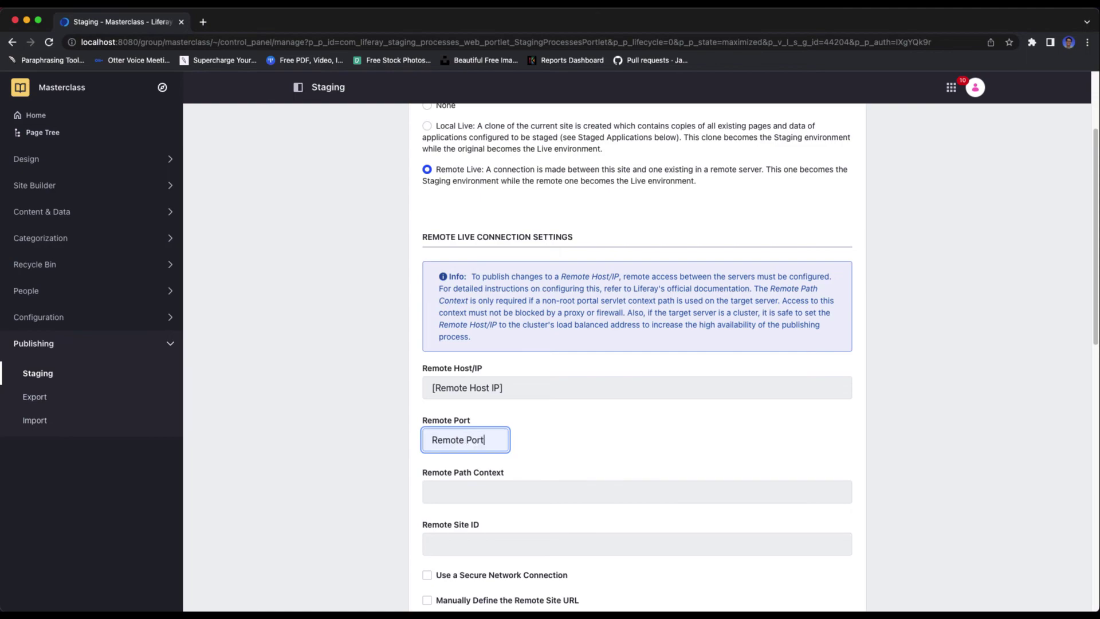
key("Tab")
key("Tab")
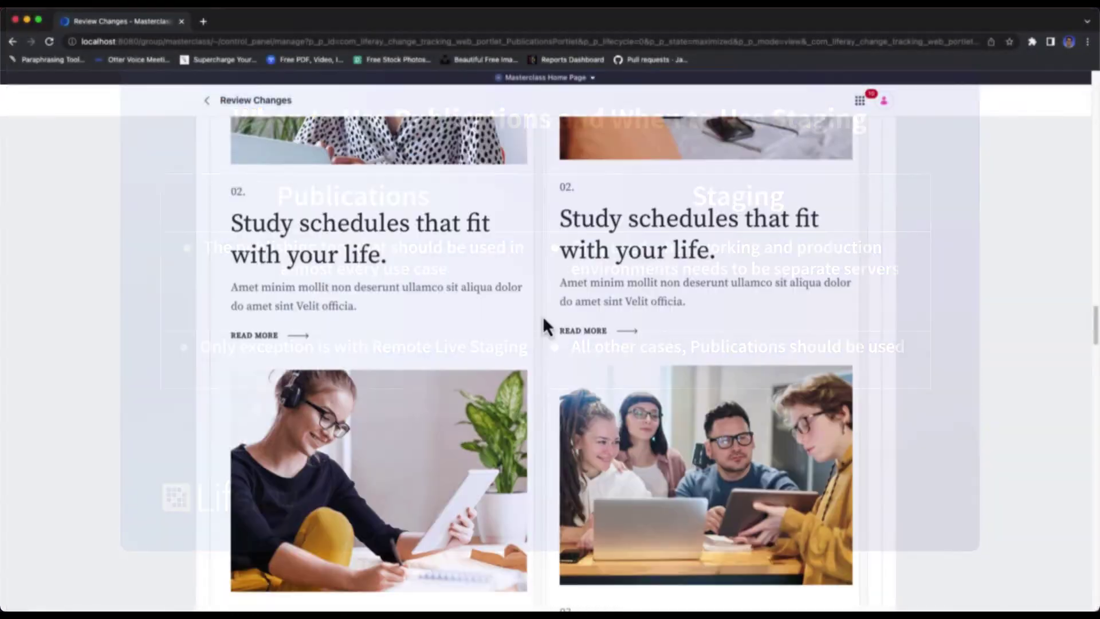
scroll(544, 327, "down", 1)
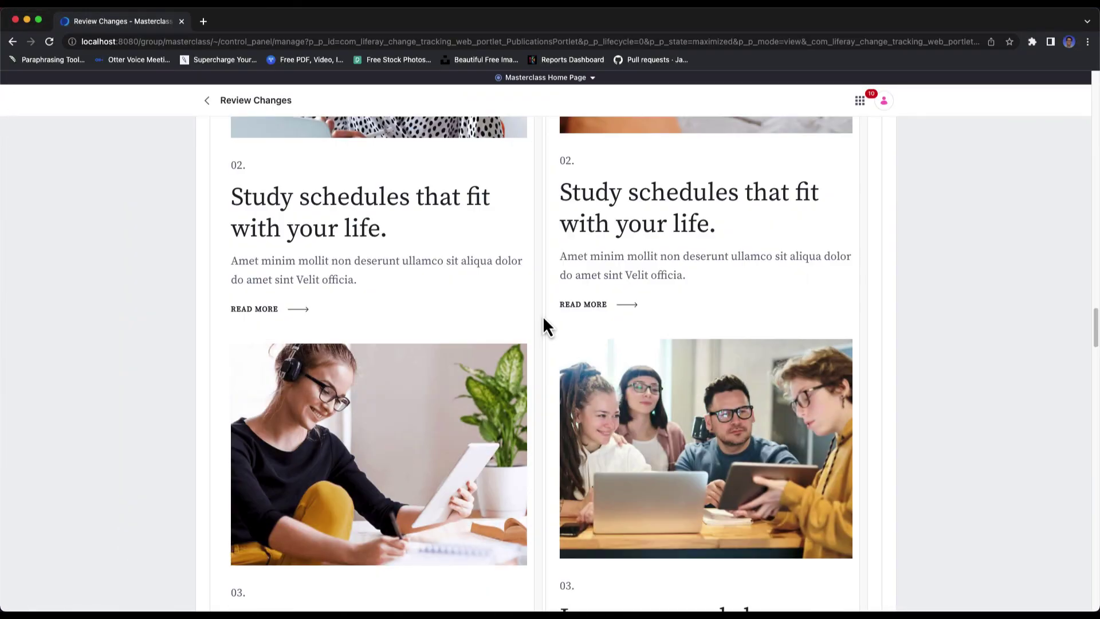